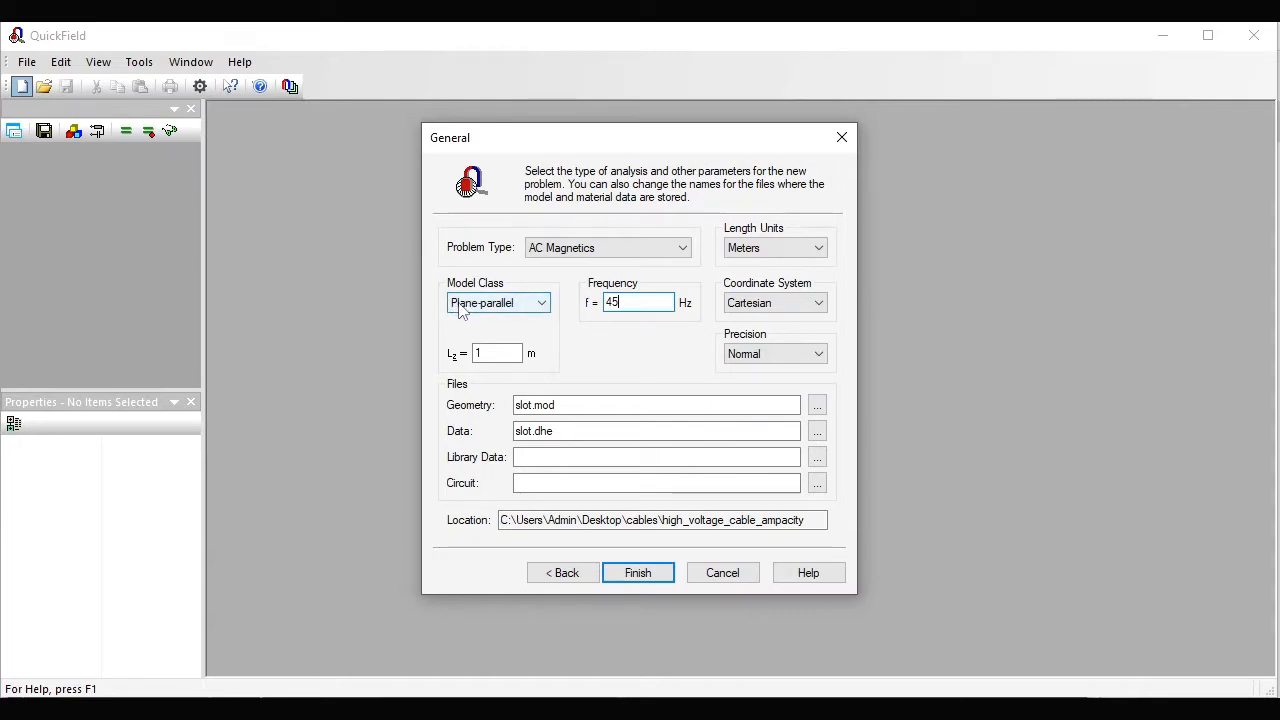
Set the length units to Millimeters and finish creating the AC magnetics problem
{"action": "left_click", "coordinate": [799, 256]}
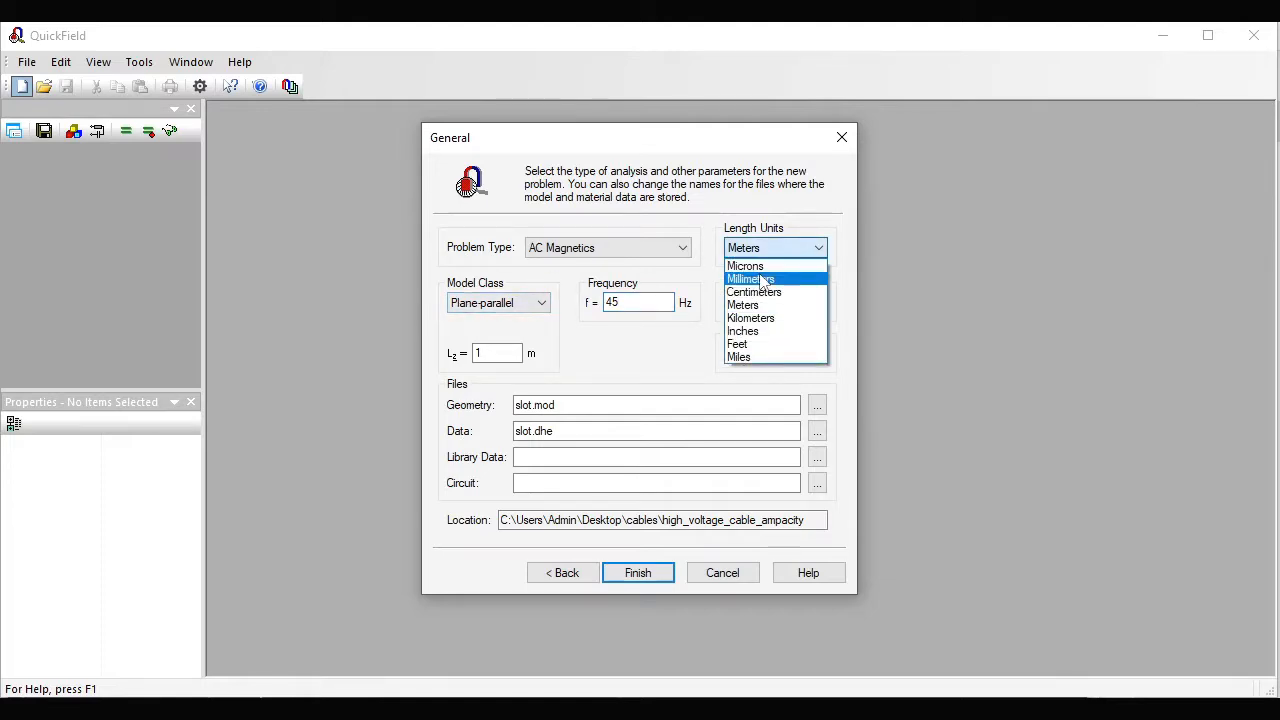
{"action": "left_click", "coordinate": [762, 279]}
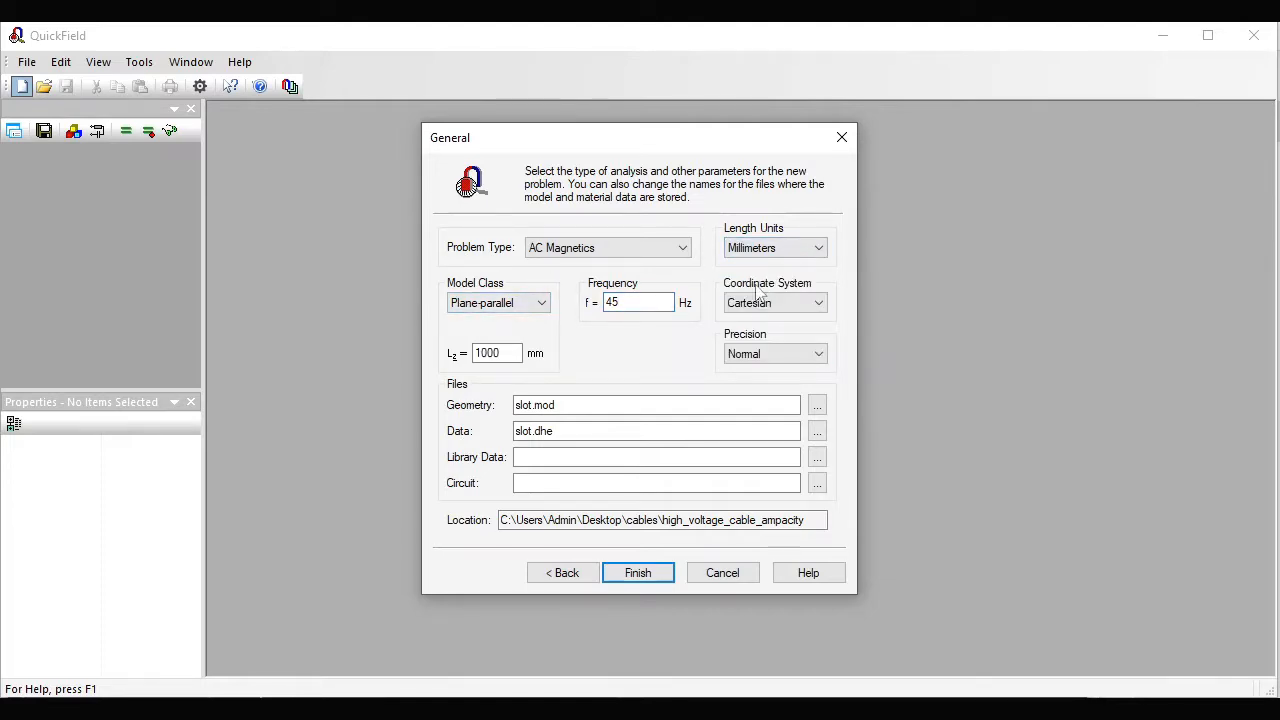
{"action": "left_click", "coordinate": [651, 577]}
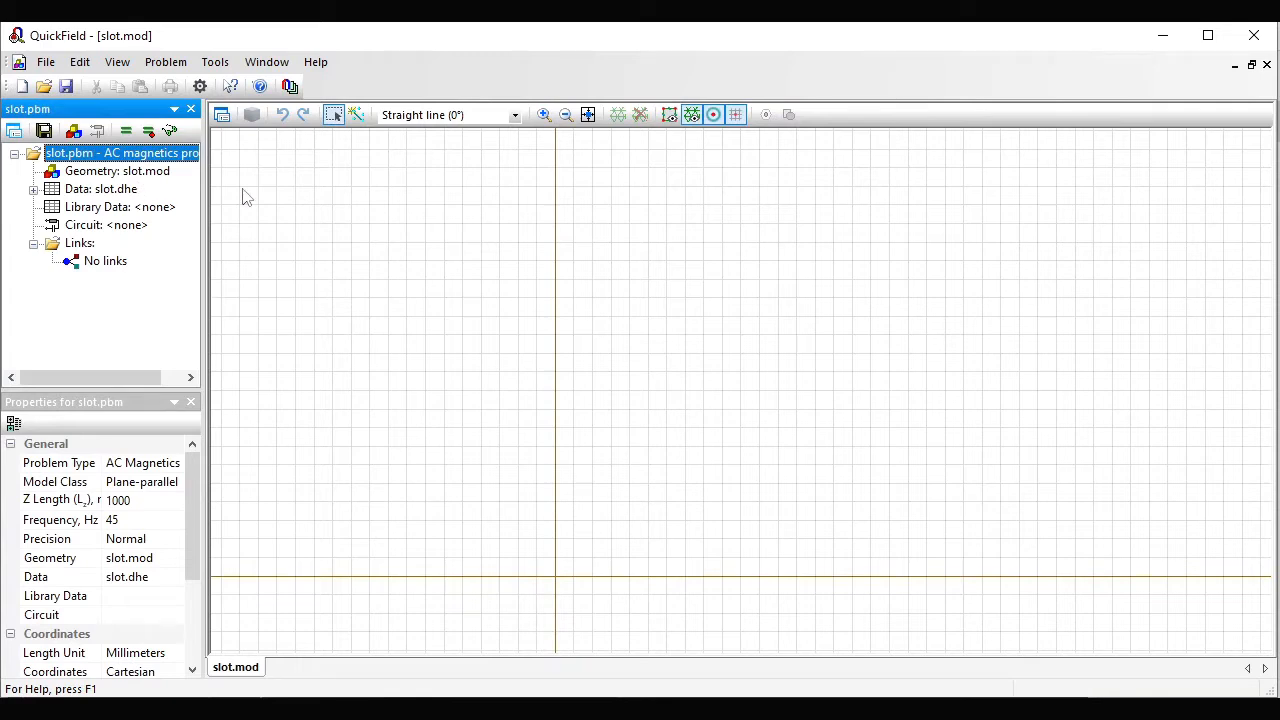
Insert a rectangle 18.85 mm wide and 8.45 mm high with the midpoint of its upper side at the origin
{"action": "left_click", "coordinate": [505, 250]}
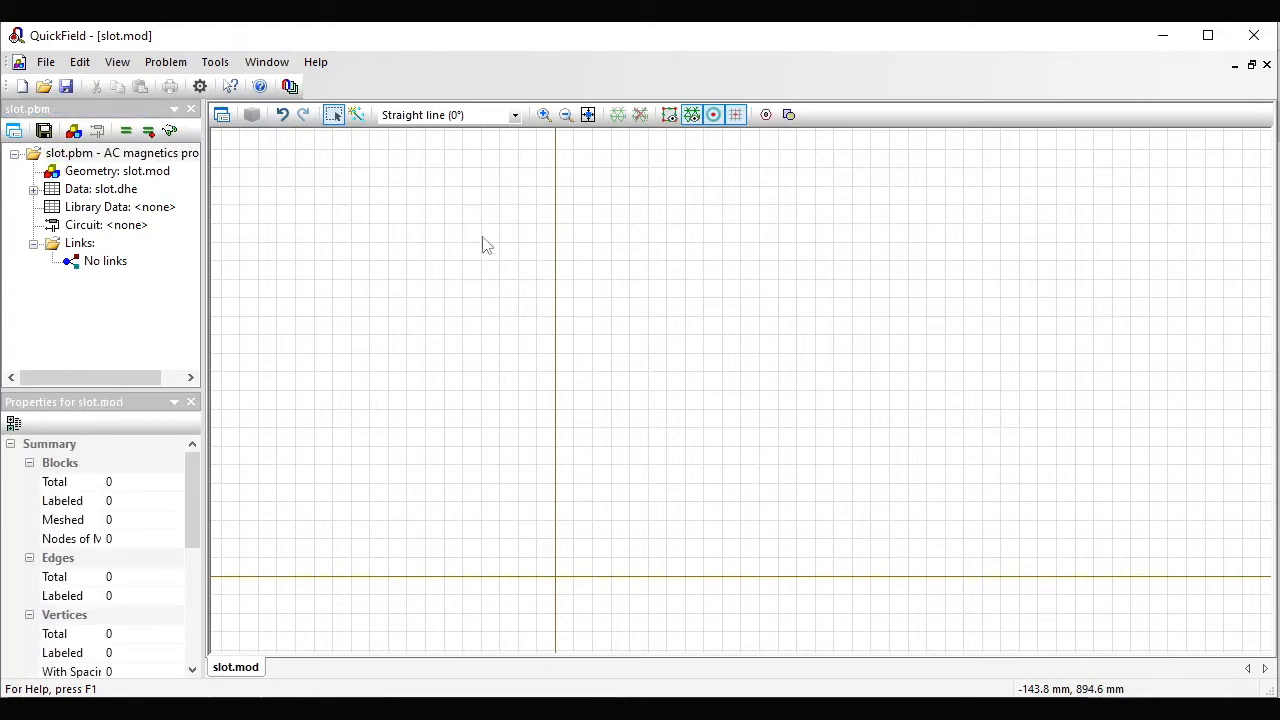
{"action": "left_click", "coordinate": [48, 62]}
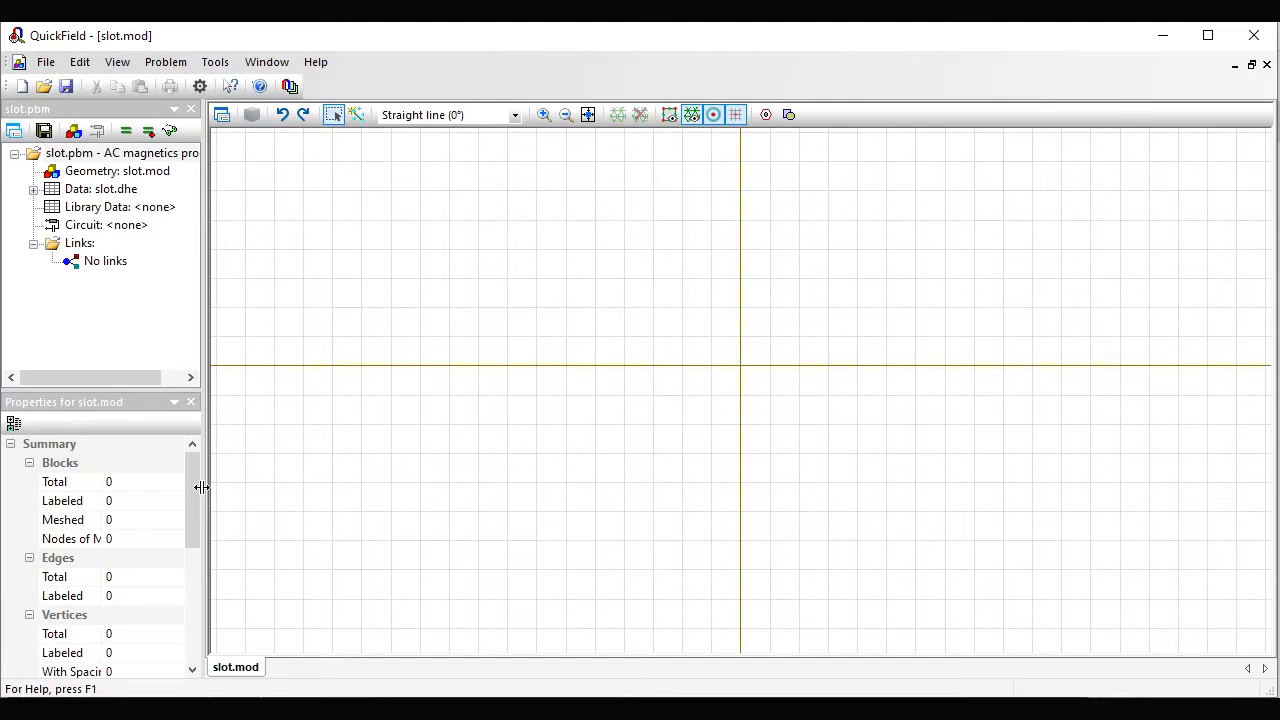
{"action": "left_click", "coordinate": [788, 114]}
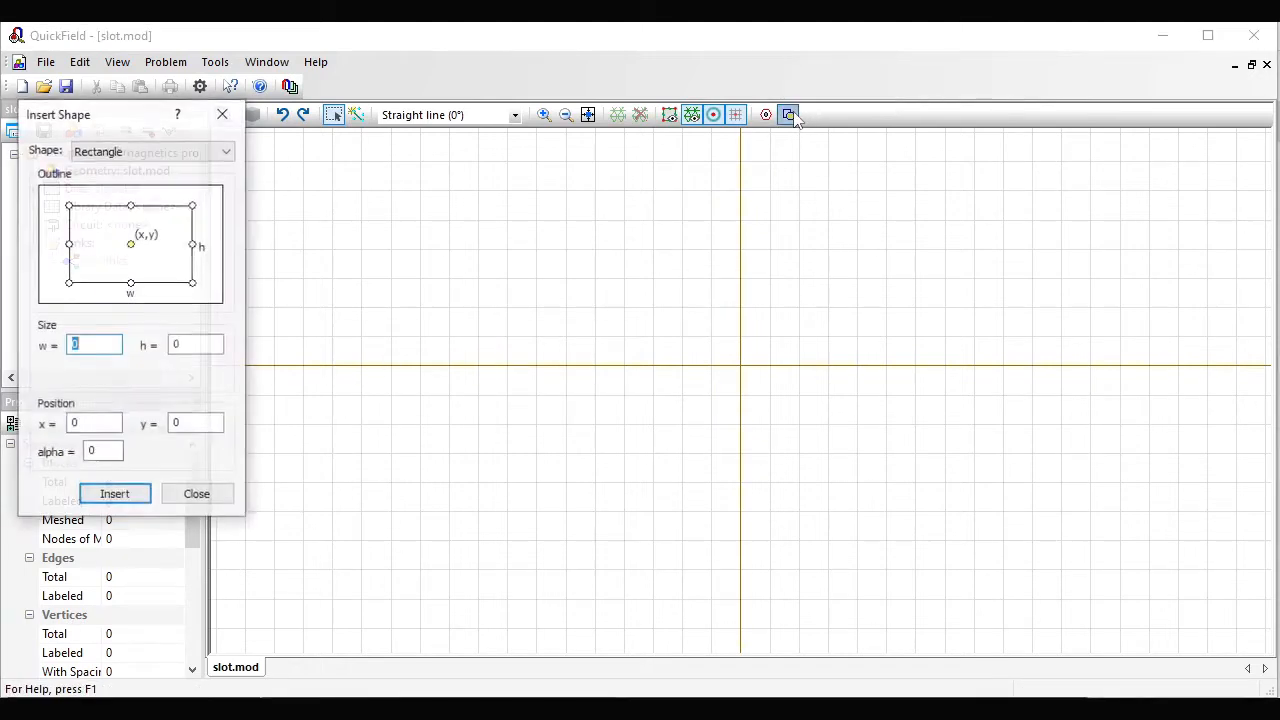
{"action": "type", "text": "1"}
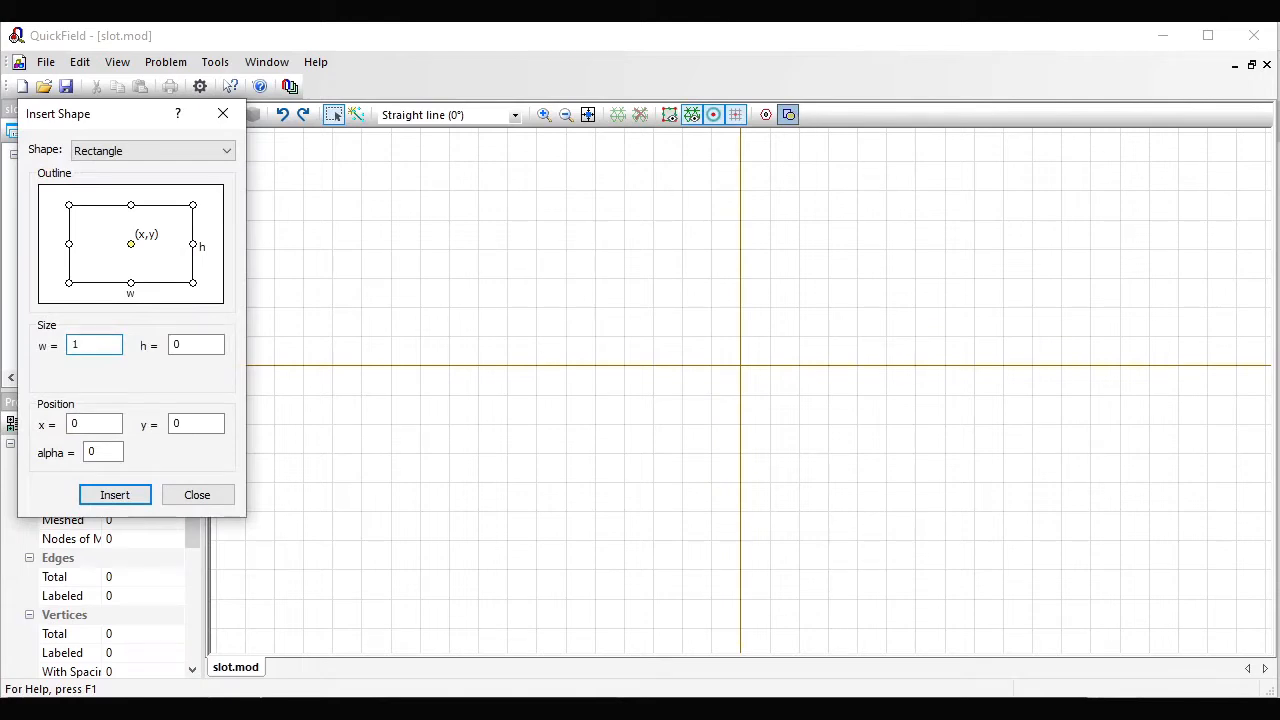
{"action": "type", "text": "8.85"}
{"action": "double_click", "coordinate": [174, 346]}
{"action": "type", "text": "8.45"}
{"action": "left_click", "coordinate": [126, 498]}
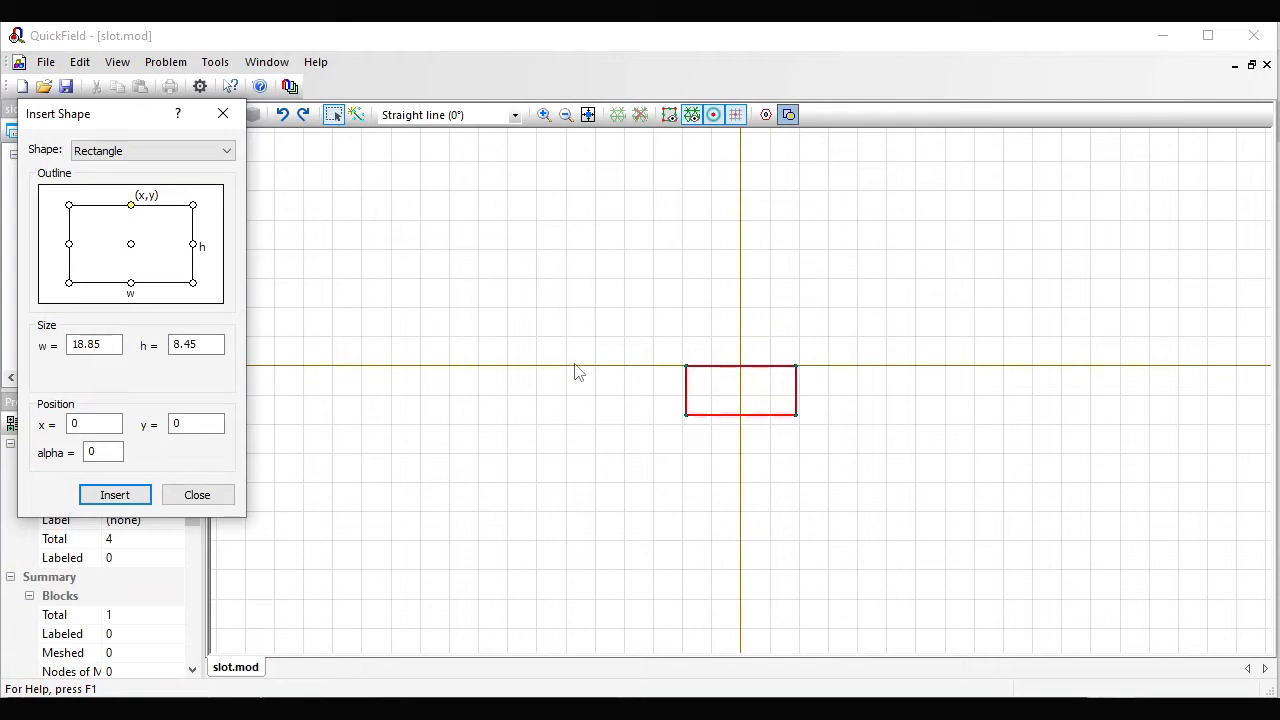
Insert a rectangle 8.95 mm wide and 8.55 mm high with the midpoint of its lower side at the origin
{"action": "left_click", "coordinate": [131, 284]}
{"action": "left_click_drag", "start_coordinate": [121, 344], "coordinate": [44, 352]}
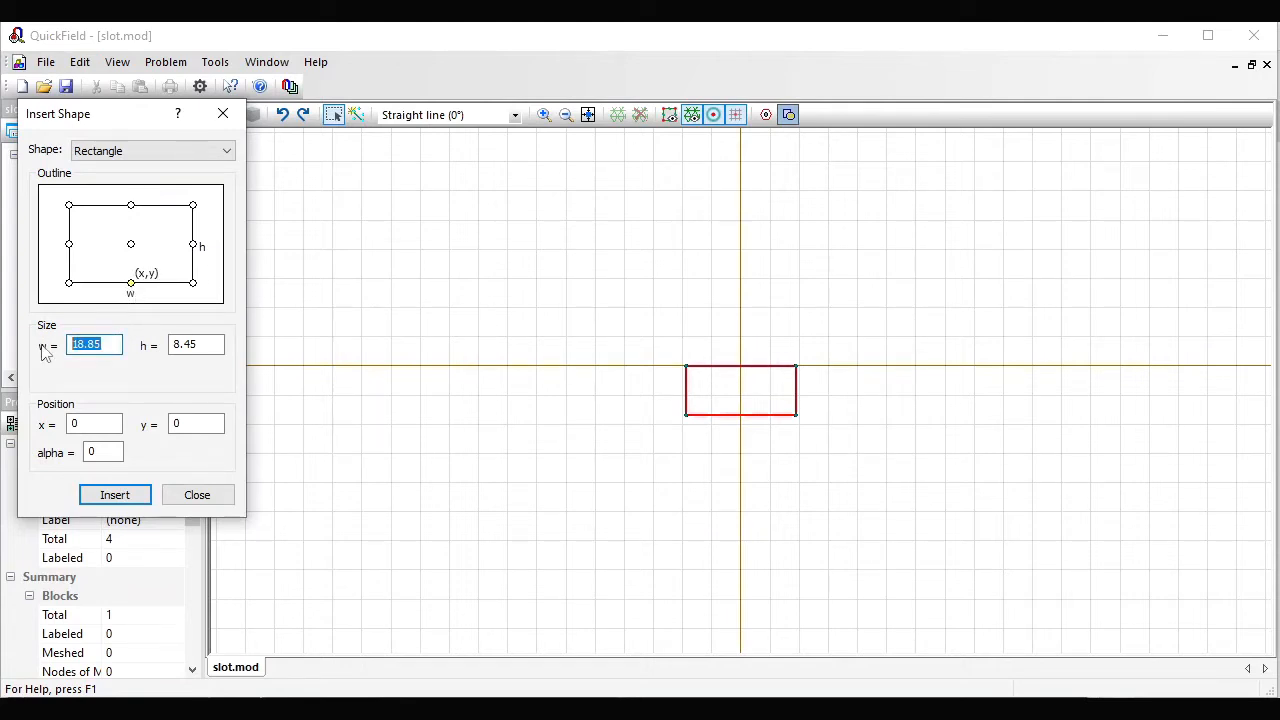
{"action": "type", "text": "8.95"}
{"action": "left_click", "coordinate": [205, 343]}
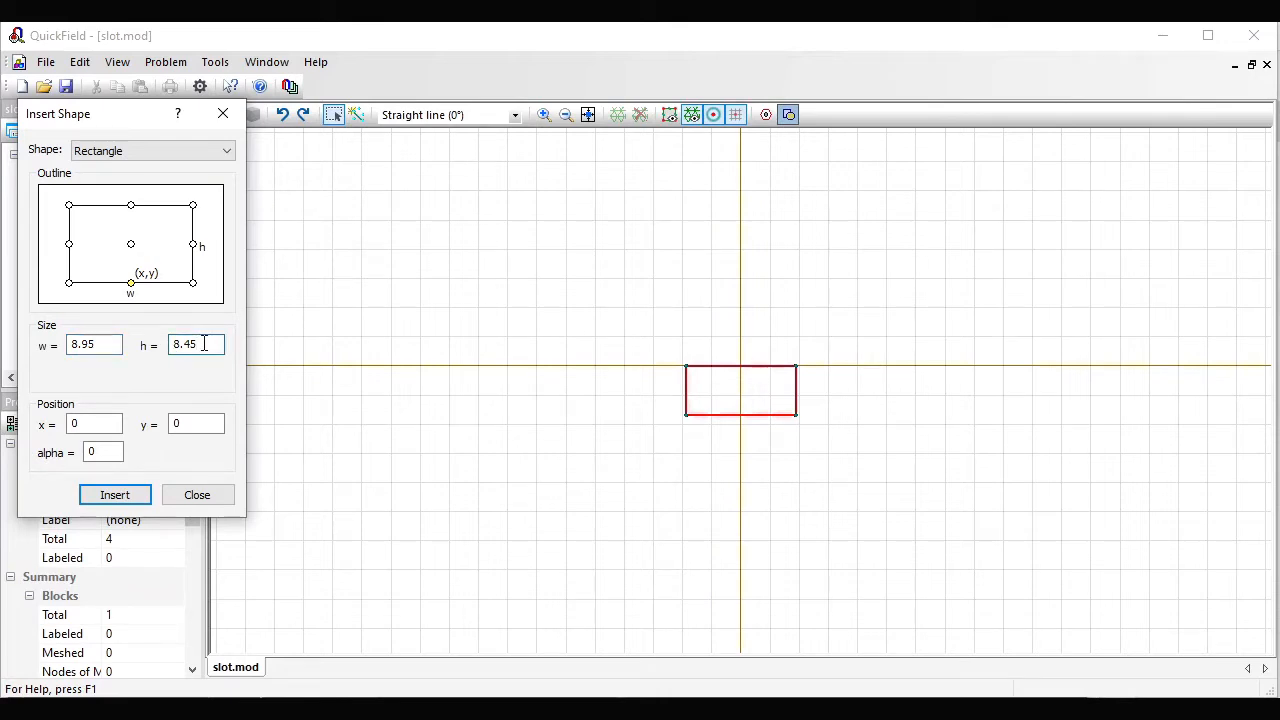
{"action": "key", "text": "BackSpace"}
{"action": "key", "text": "BackSpace"}
{"action": "type", "text": "55"}
{"action": "left_click", "coordinate": [115, 495]}
{"action": "left_click", "coordinate": [115, 495]}
{"action": "left_click", "coordinate": [115, 495]}
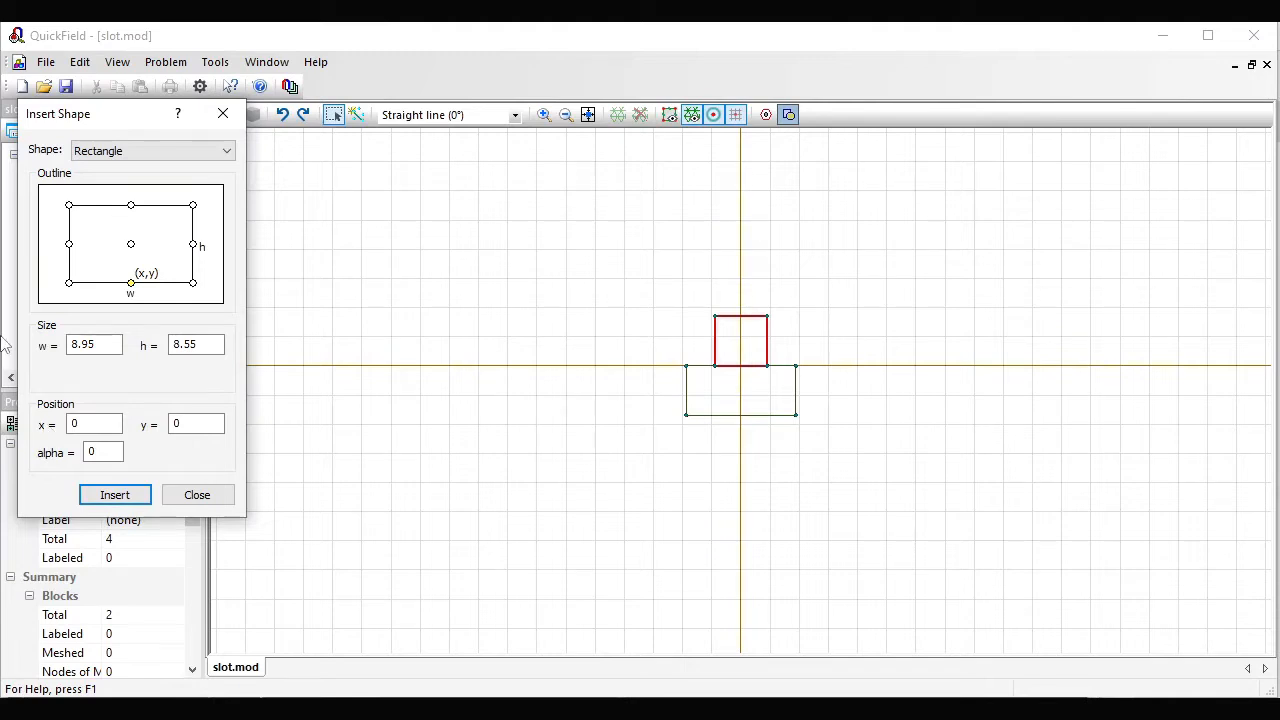
Insert a third rectangle 8.95 mm wide and 6.45 mm high with its lower-side midpoint at x = 0, y = 8.55, and finish inserting shapes
{"action": "left_click_drag", "start_coordinate": [185, 344], "coordinate": [171, 344]}
{"action": "type", "text": "5."}
{"action": "key", "text": "BackSpace"}
{"action": "type", "text": "6."}
{"action": "key", "text": "BackSpace"}
{"action": "type", "text": "4"}
{"action": "left_click", "coordinate": [187, 425]}
{"action": "key", "text": "BackSpace"}
{"action": "type", "text": "8.55"}
{"action": "left_click", "coordinate": [117, 500]}
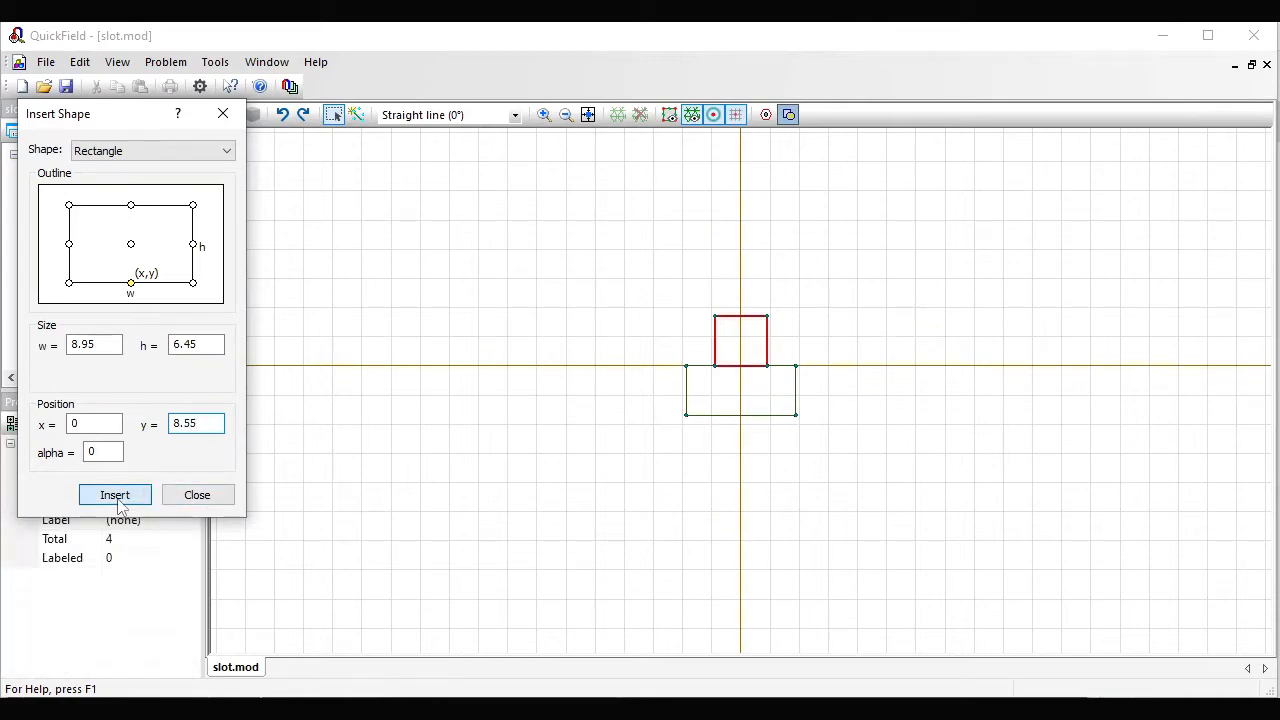
{"action": "left_click", "coordinate": [117, 500]}
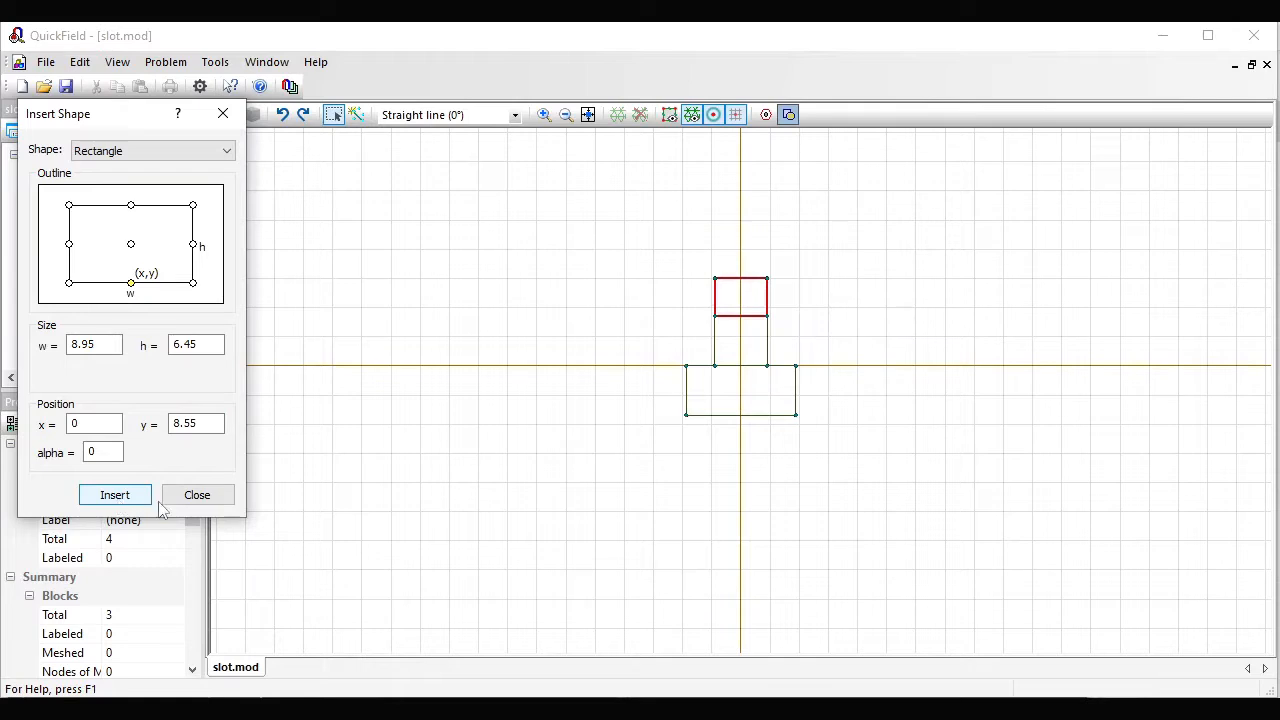
{"action": "left_click", "coordinate": [197, 494]}
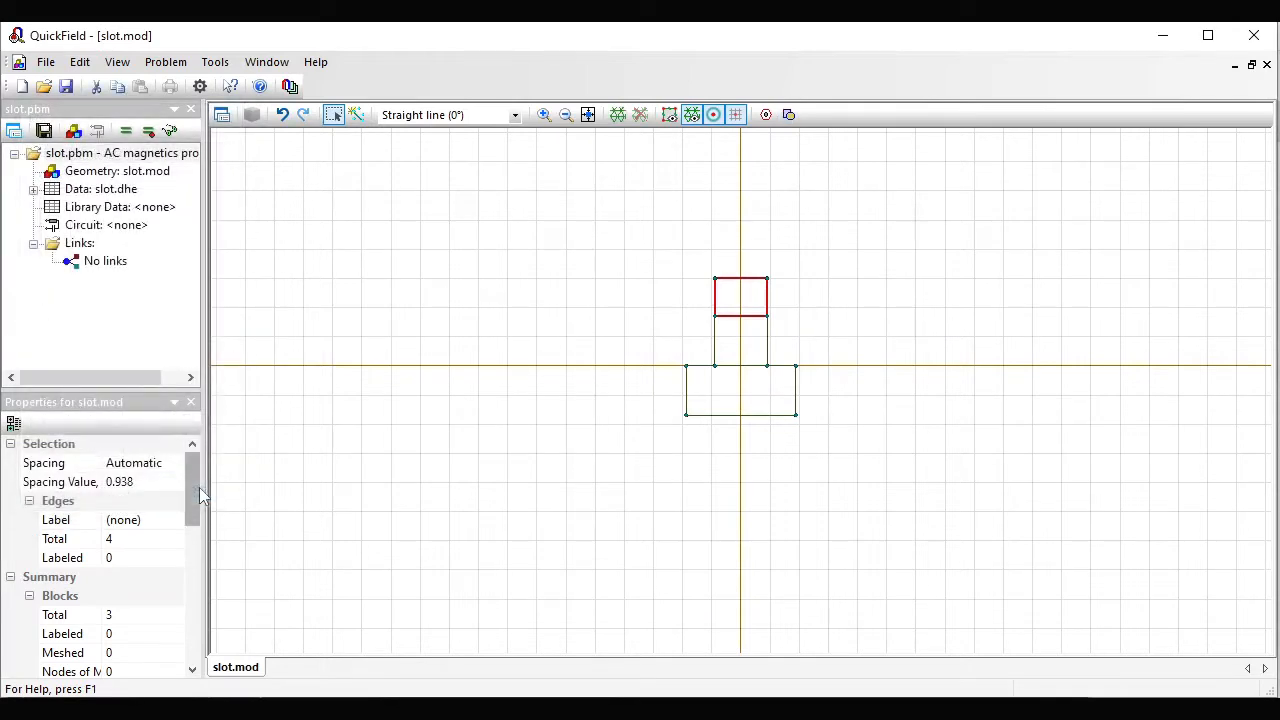
Delete the edge on the horizontal axis that separates the wide lower rectangle from the narrow one above it
{"action": "left_click", "coordinate": [336, 116]}
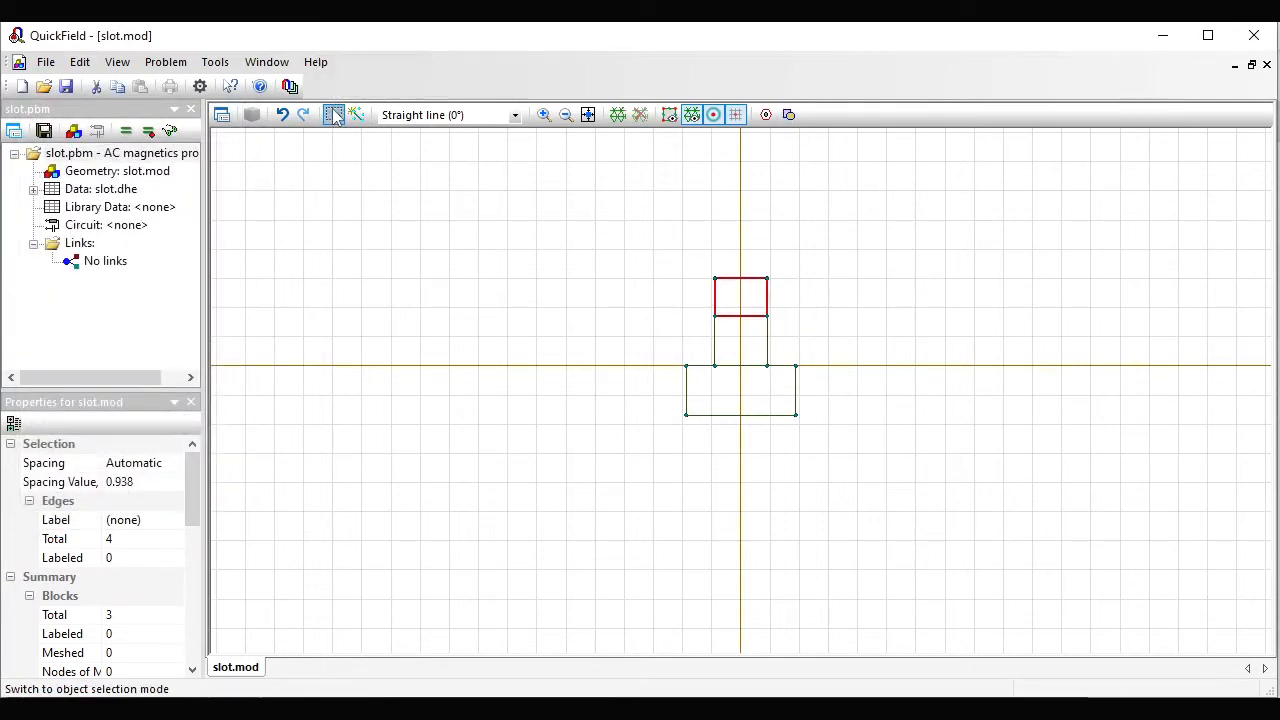
{"action": "left_click", "coordinate": [737, 367]}
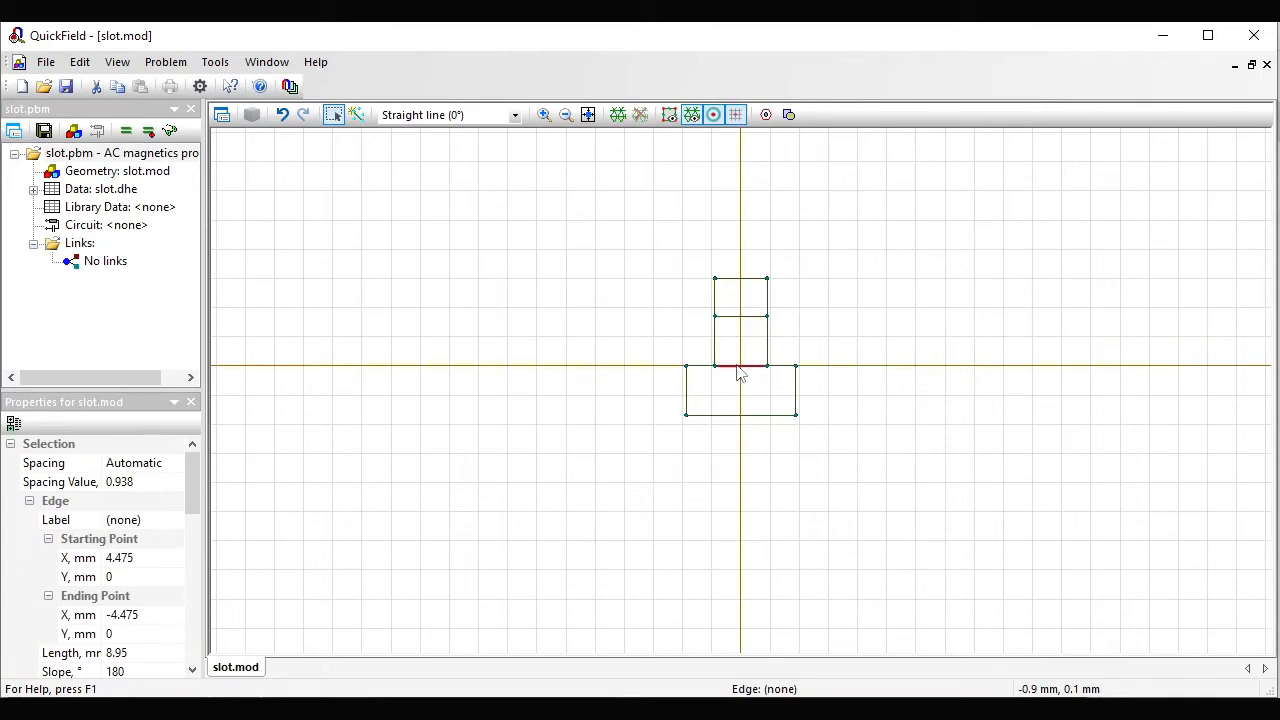
{"action": "key", "text": "Delete"}
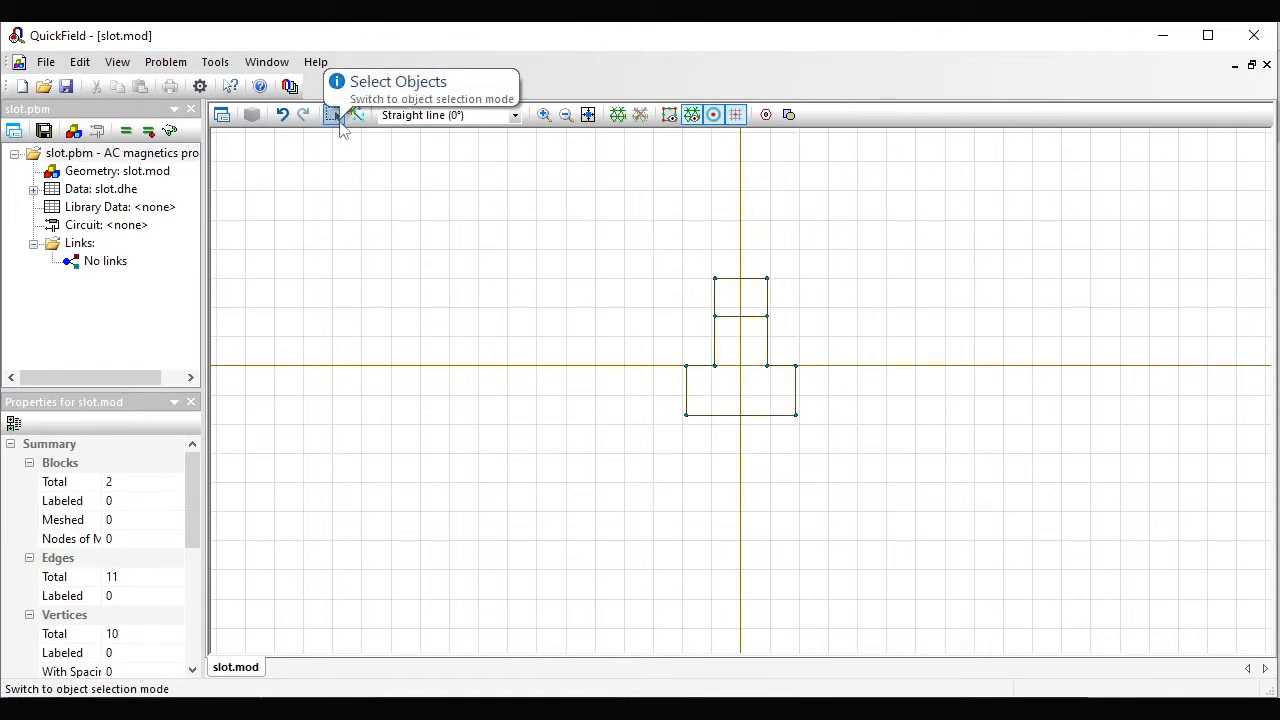
Assign the label "copper" to the merged T-shaped block
{"action": "left_click", "coordinate": [733, 362]}
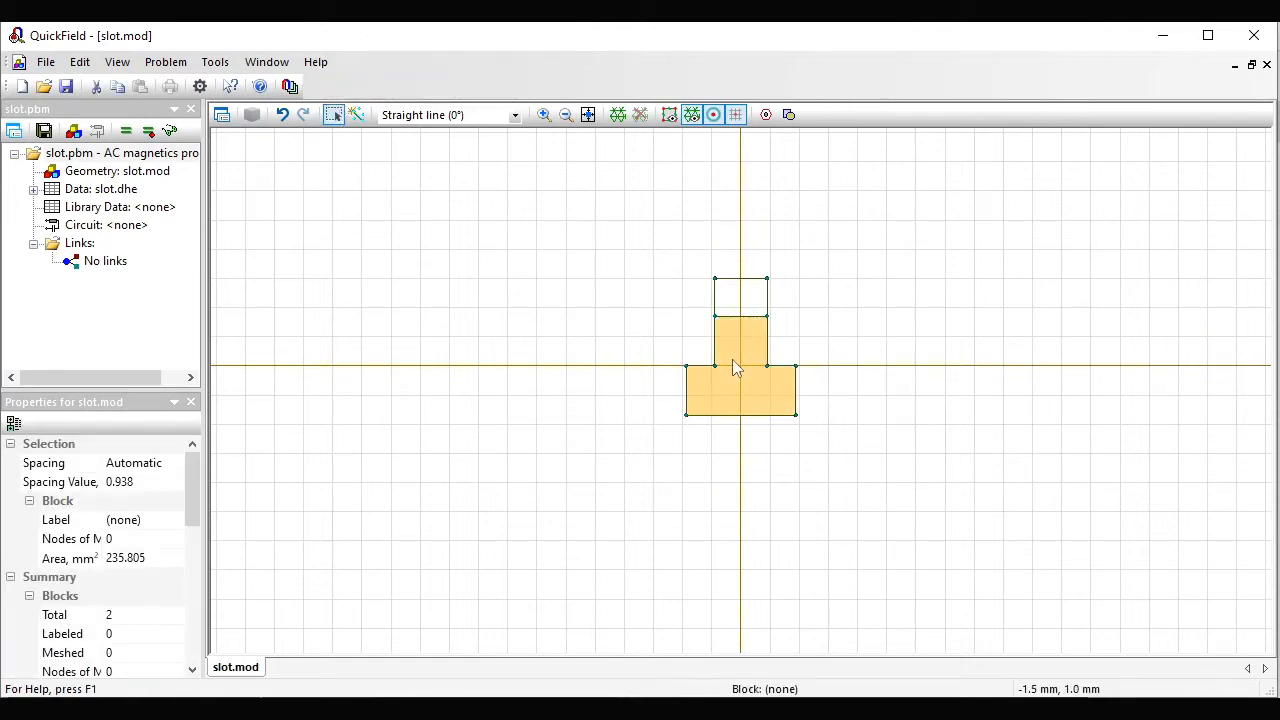
{"action": "left_click", "coordinate": [146, 524]}
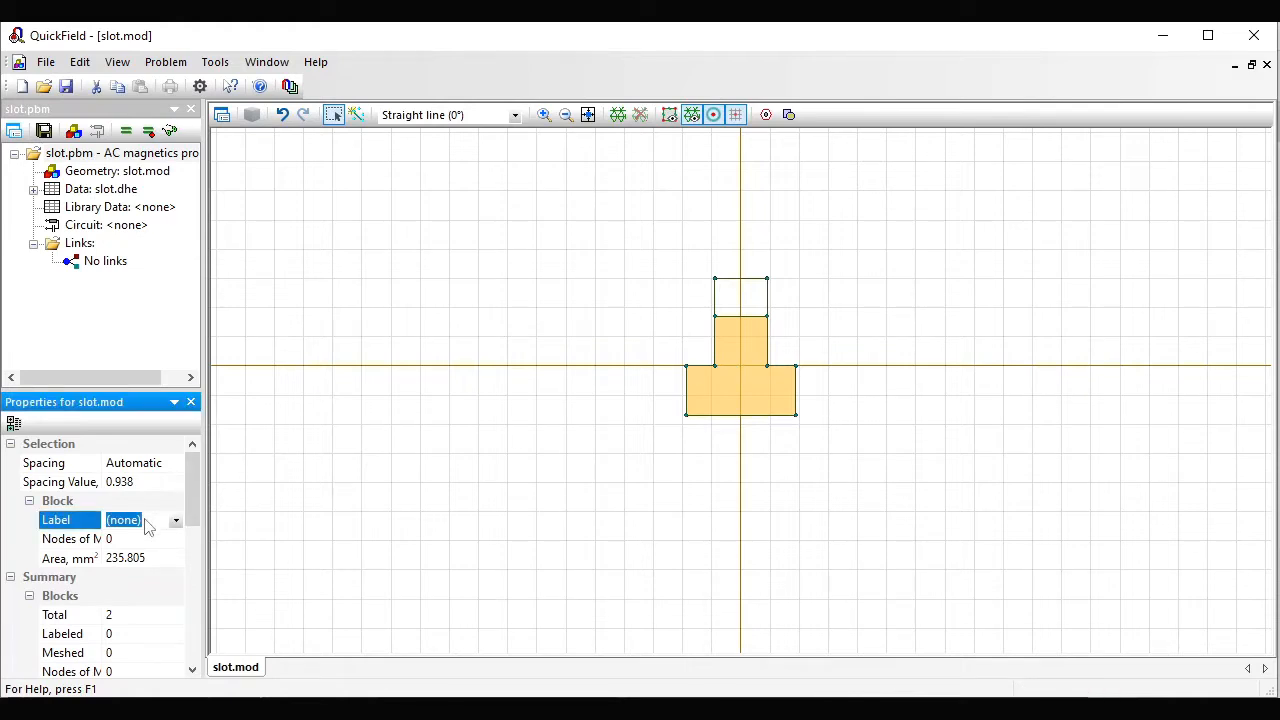
{"action": "type", "text": "copper"}
{"action": "key", "text": "Return"}
Assign the label "air" to the small block above the T-shaped conductor
{"action": "left_click", "coordinate": [757, 306]}
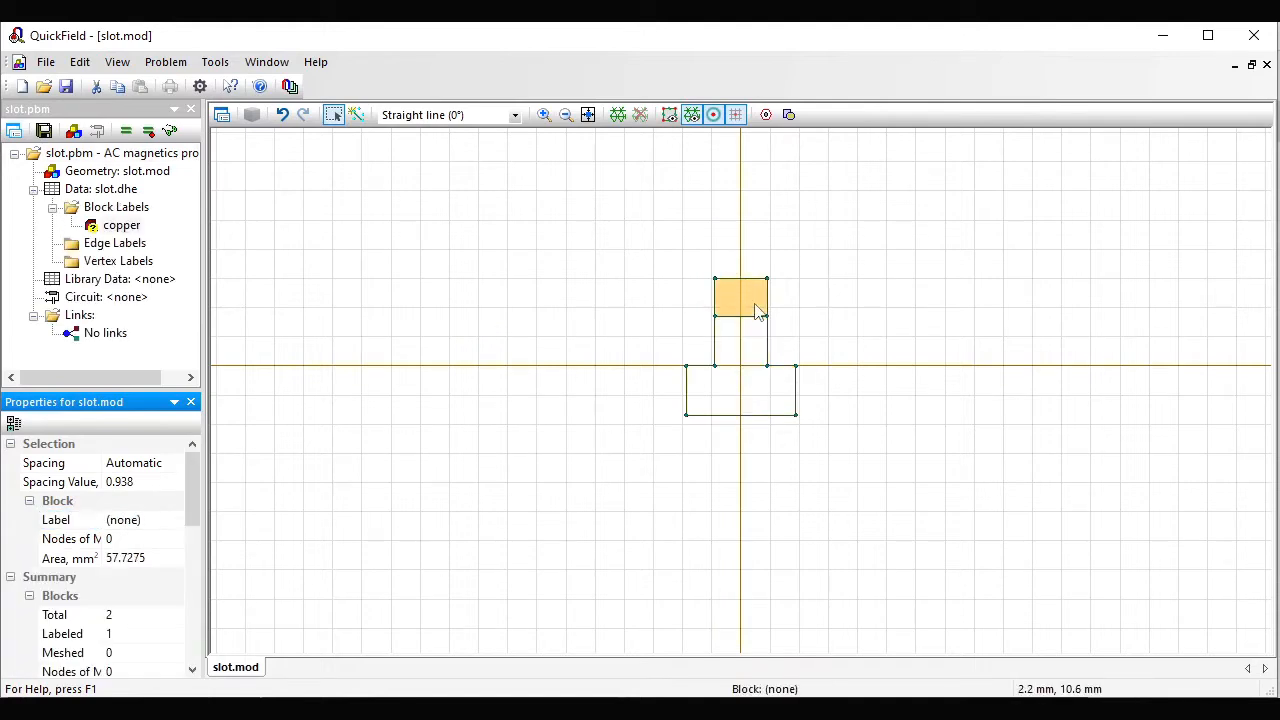
{"action": "left_click", "coordinate": [156, 516]}
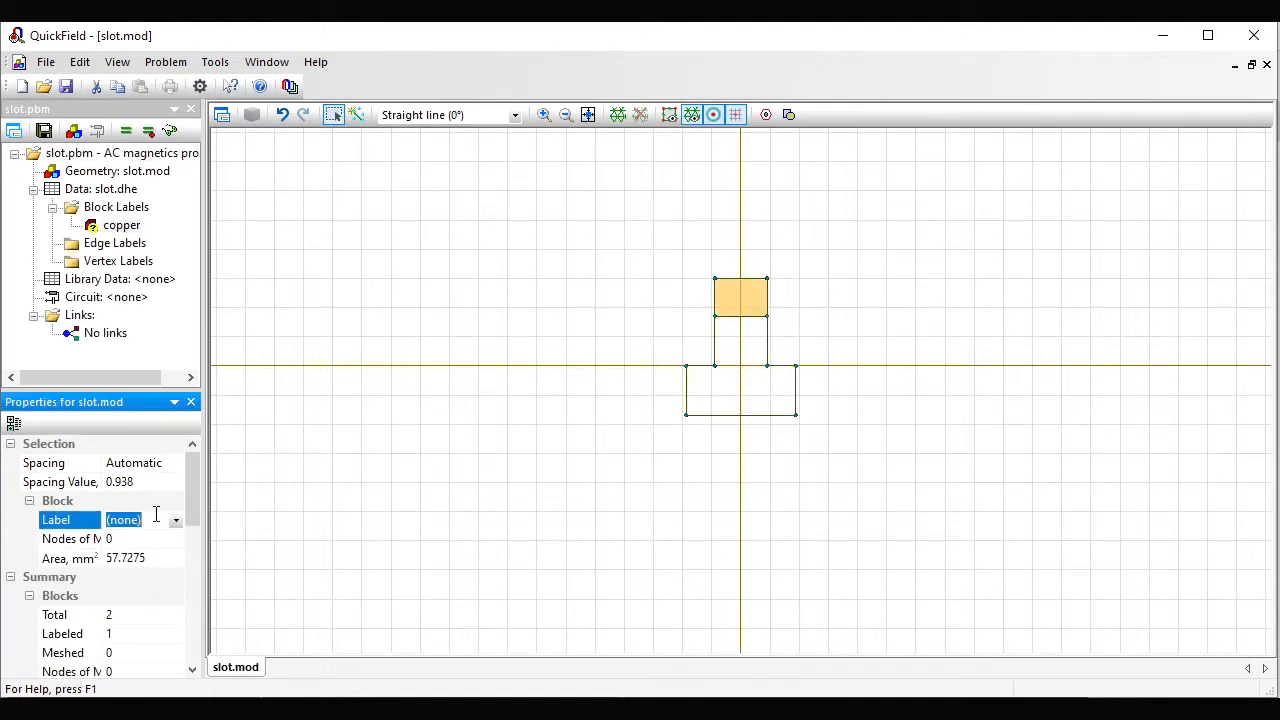
{"action": "type", "text": "air"}
{"action": "key", "text": "Return"}
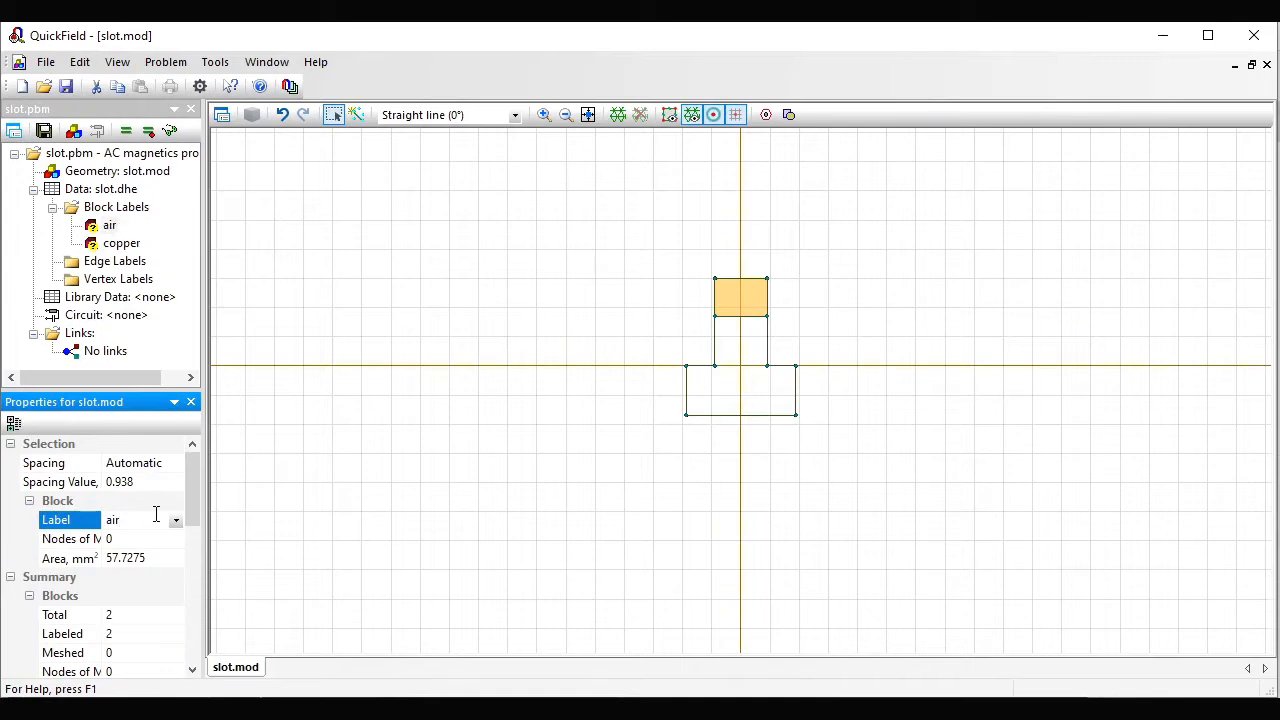
Label all outer side, shoulder and bottom edges of the geometry "slot", leaving out the topmost edge and the edge between the two blocks
{"action": "left_click", "coordinate": [715, 298]}
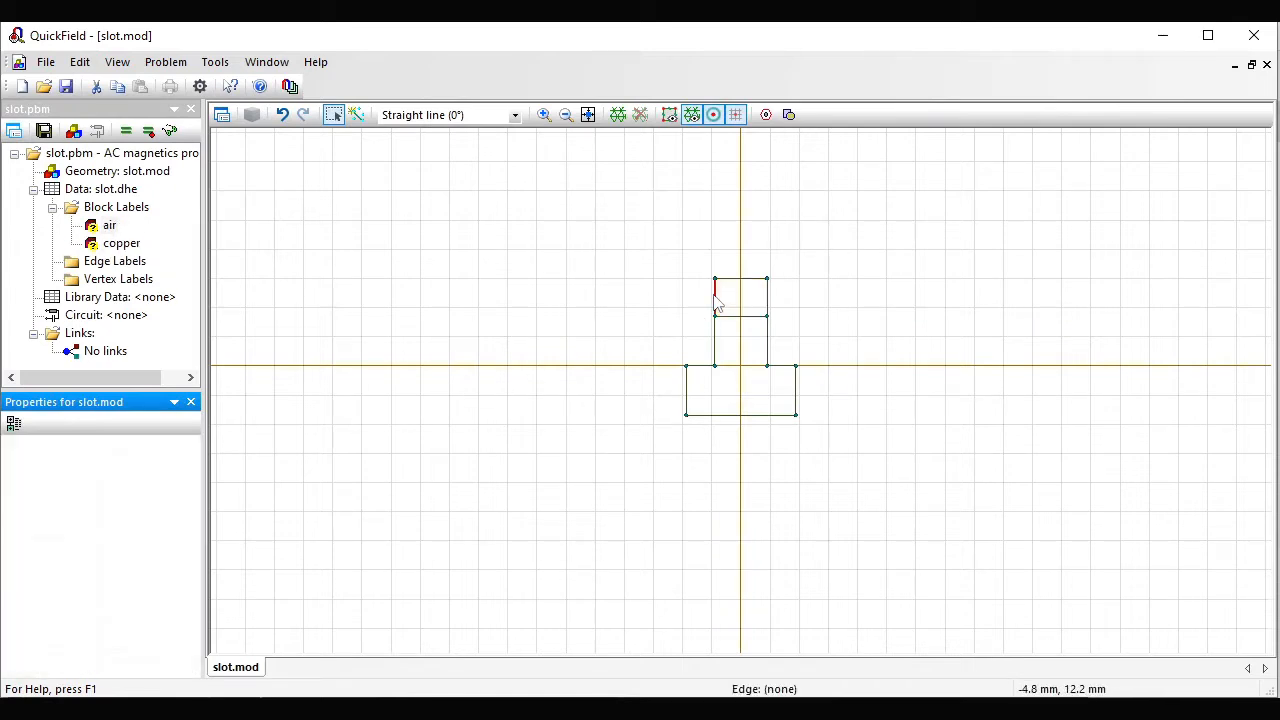
{"action": "left_click", "coordinate": [716, 348], "text": "ctrl"}
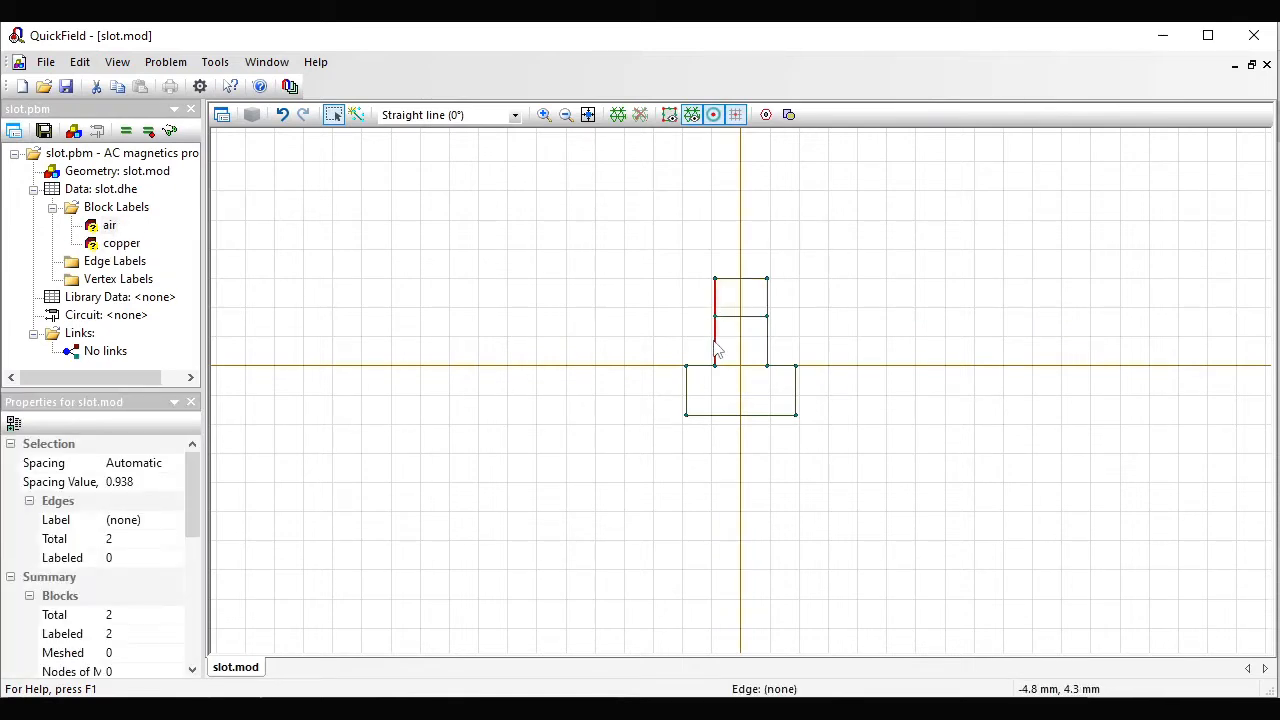
{"action": "left_click", "coordinate": [699, 367], "text": "ctrl"}
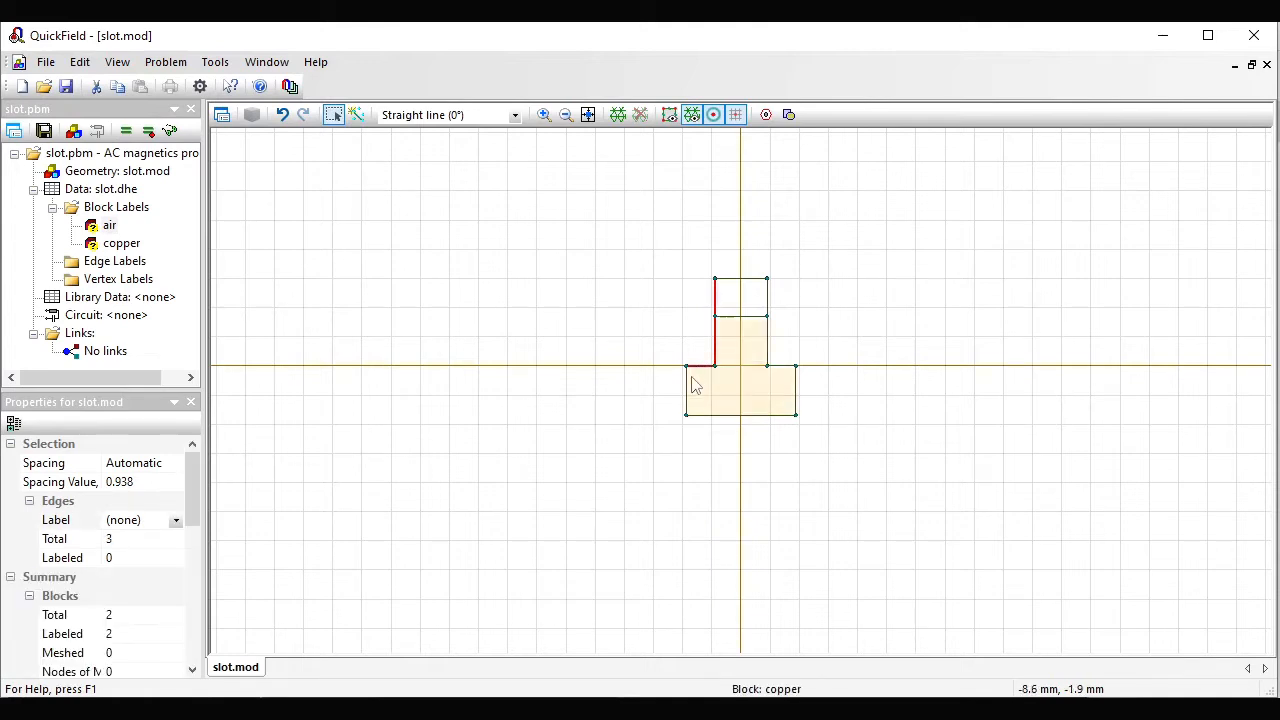
{"action": "left_click", "coordinate": [688, 389], "text": "ctrl"}
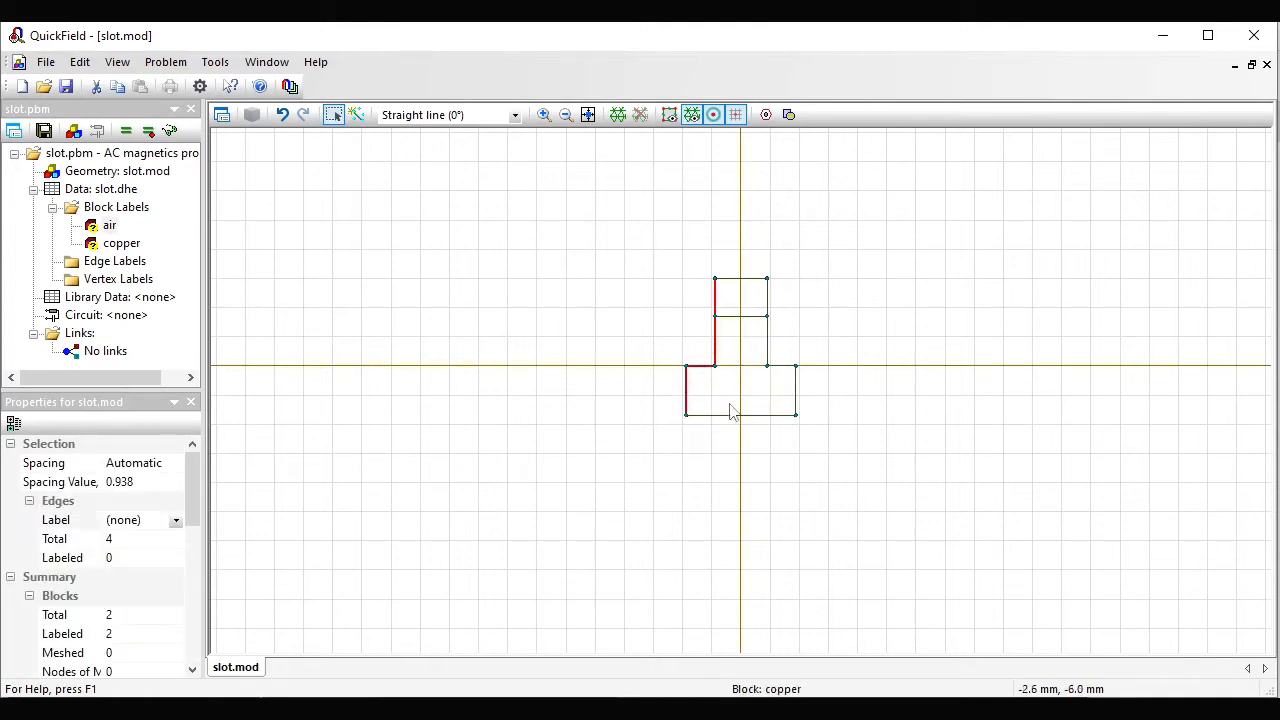
{"action": "left_click", "coordinate": [786, 414], "text": "ctrl"}
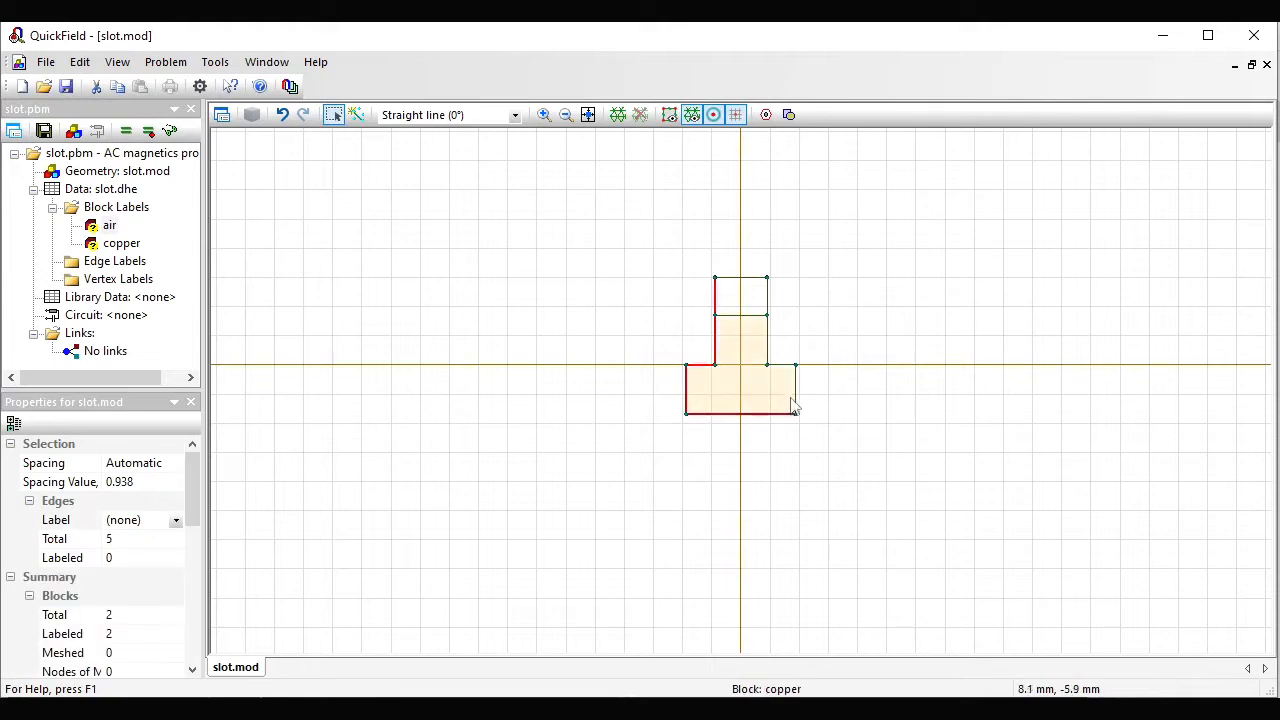
{"action": "left_click", "coordinate": [797, 395], "text": "ctrl"}
{"action": "left_click", "coordinate": [786, 366], "text": "ctrl"}
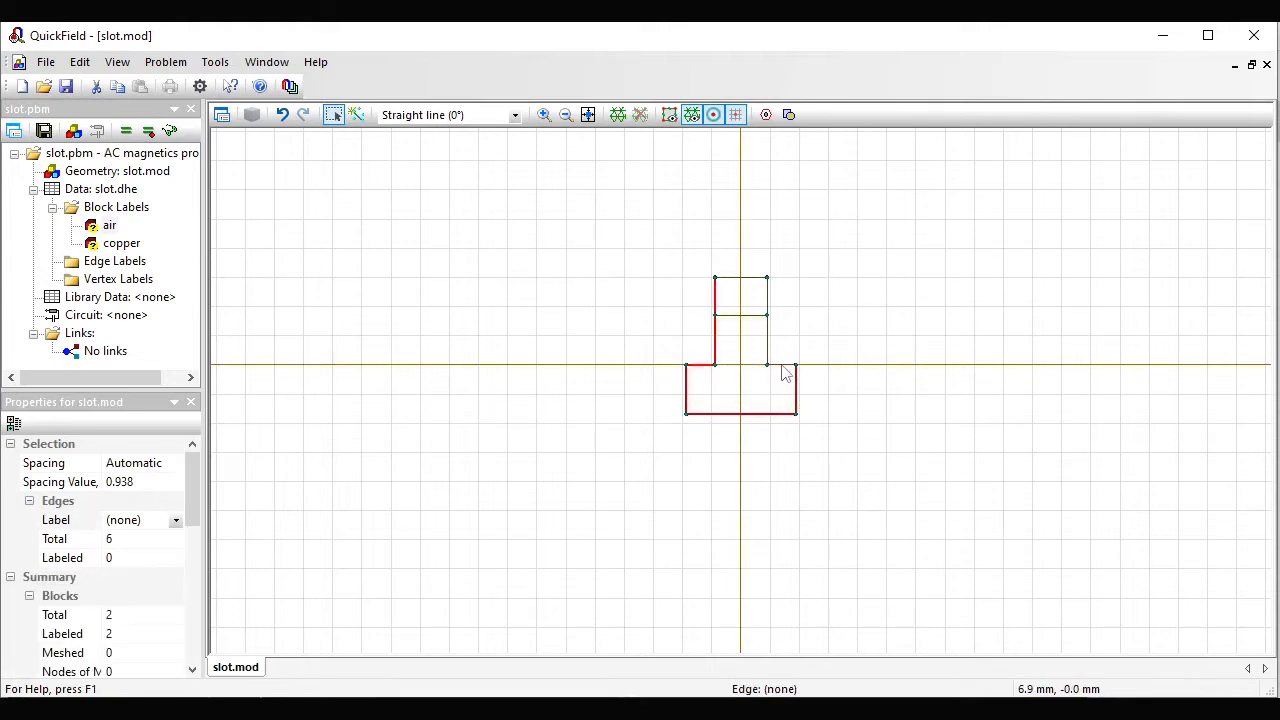
{"action": "left_click", "coordinate": [768, 342], "text": "ctrl"}
{"action": "left_click", "coordinate": [769, 305], "text": "ctrl"}
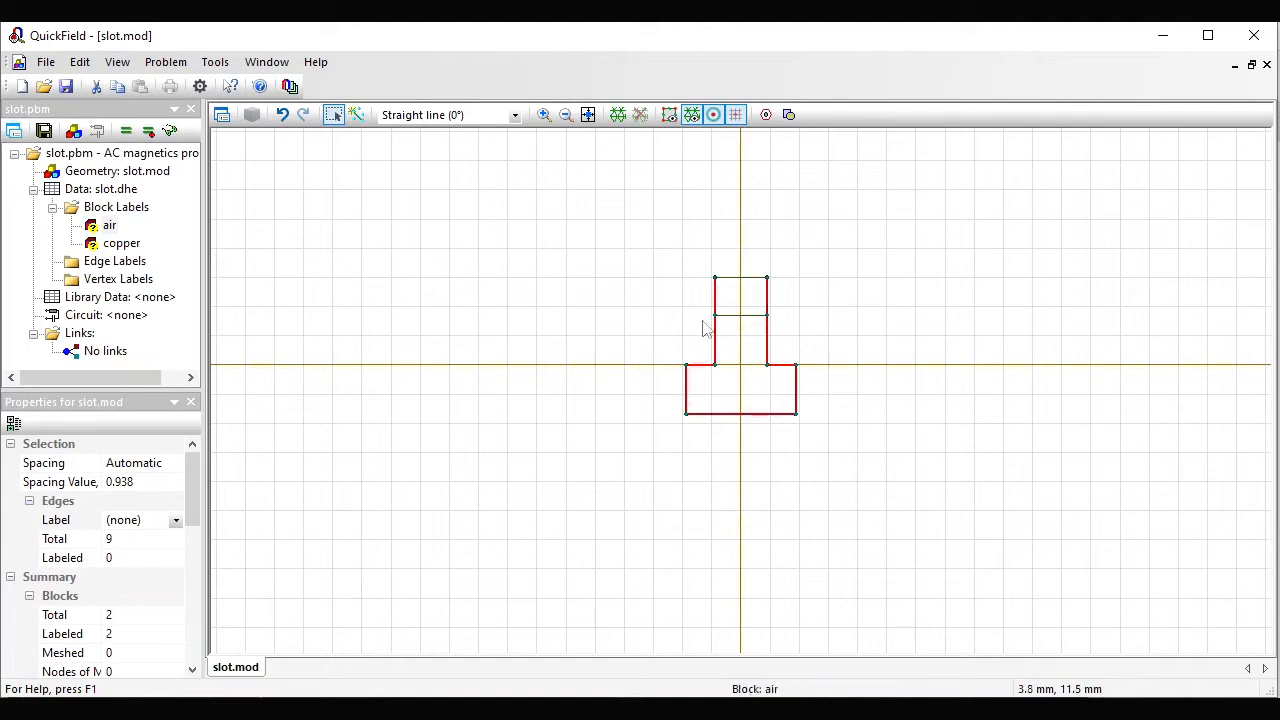
{"action": "left_click", "coordinate": [145, 516]}
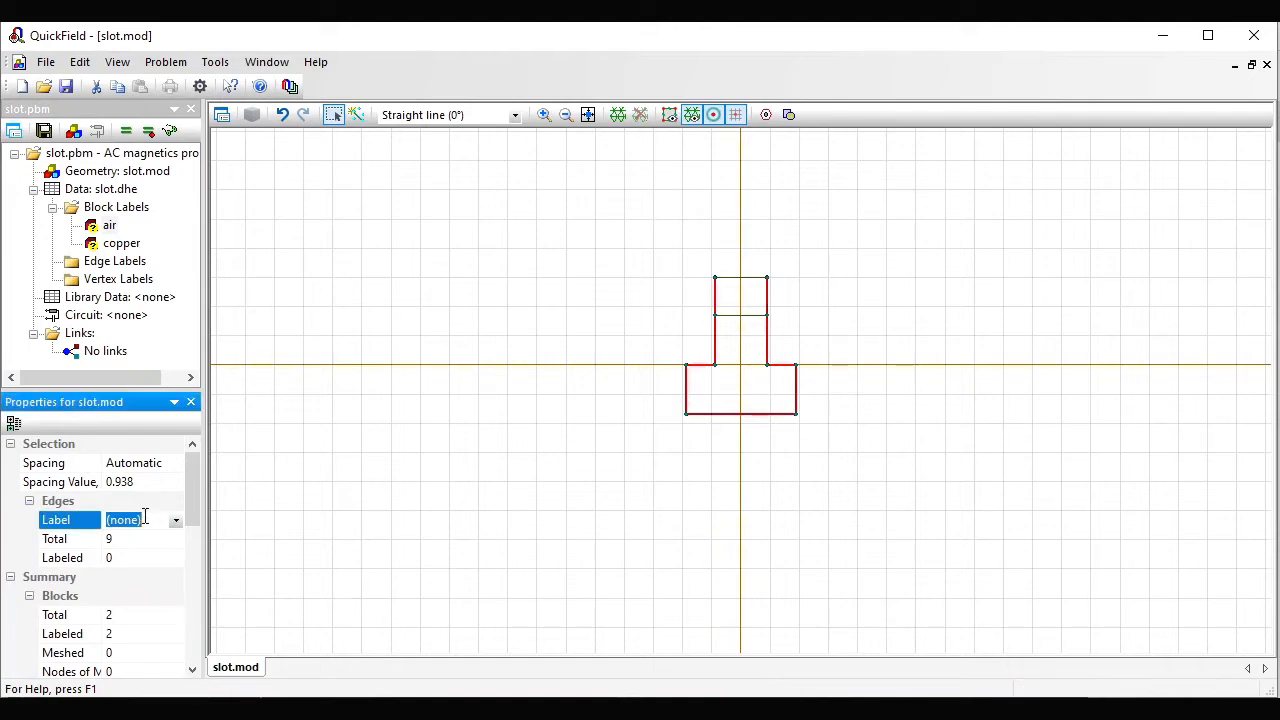
{"action": "type", "text": "slot"}
{"action": "key", "text": "Return"}
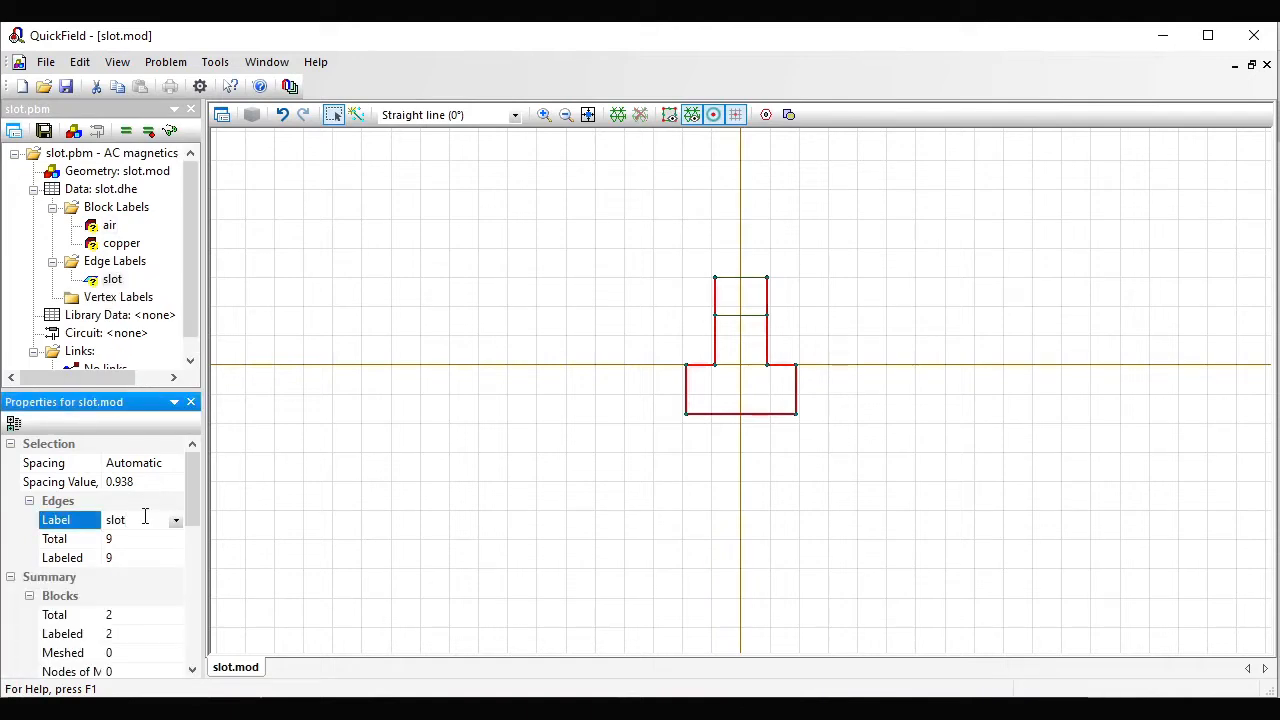
Assign the label "top" to the uppermost horizontal edge of the air block
{"action": "left_click", "coordinate": [752, 281]}
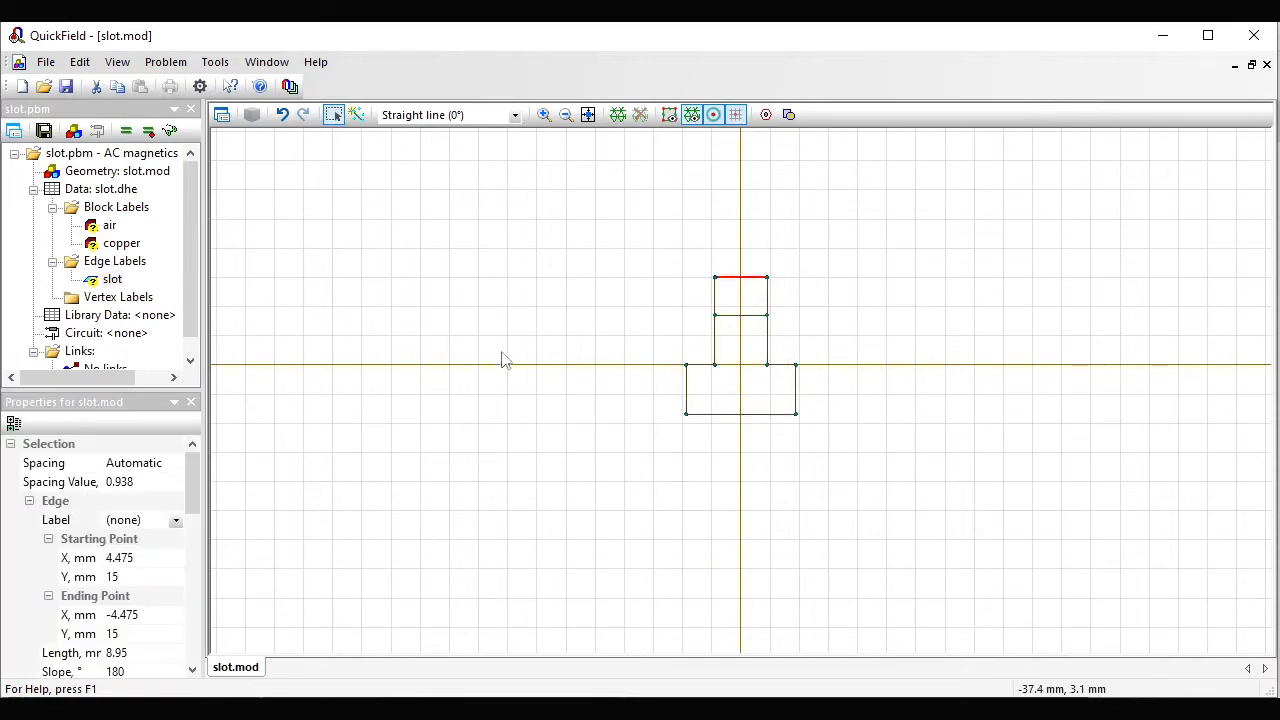
{"action": "left_click", "coordinate": [146, 519]}
{"action": "type", "text": "top"}
{"action": "key", "text": "Return"}
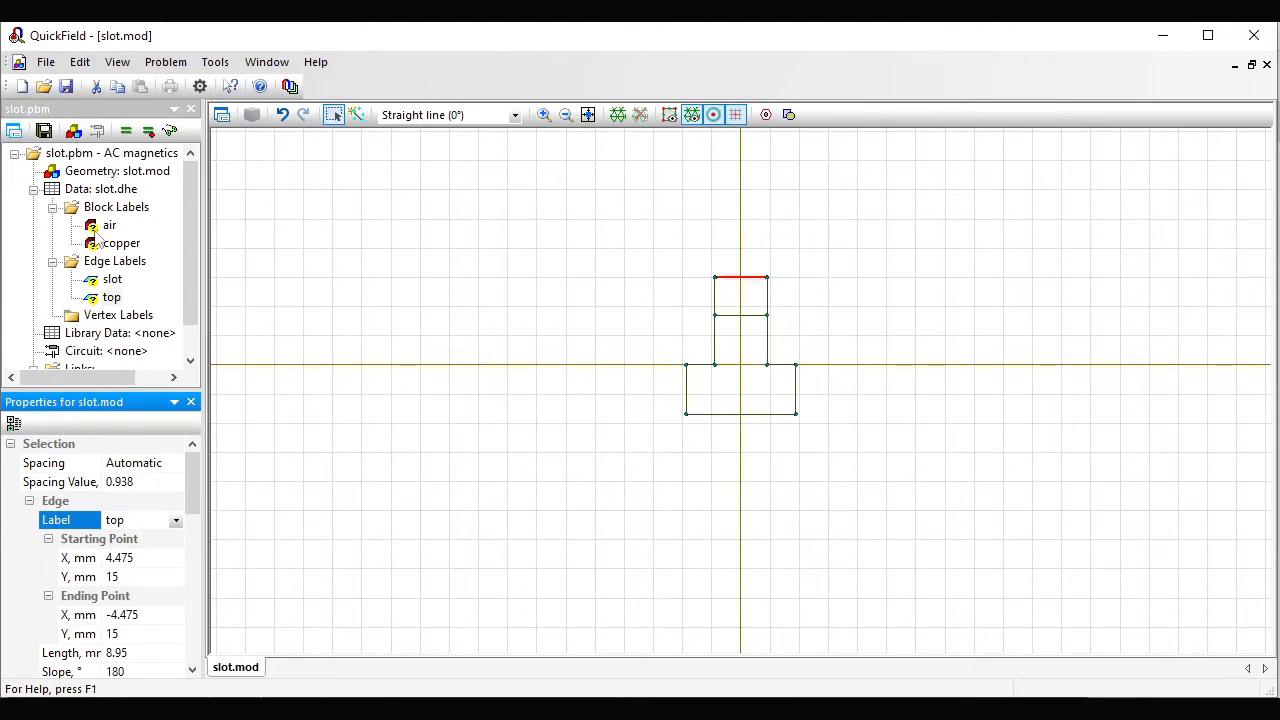
Set the relative permeability of the air block label to 1 and apply it
{"action": "double_click", "coordinate": [96, 232]}
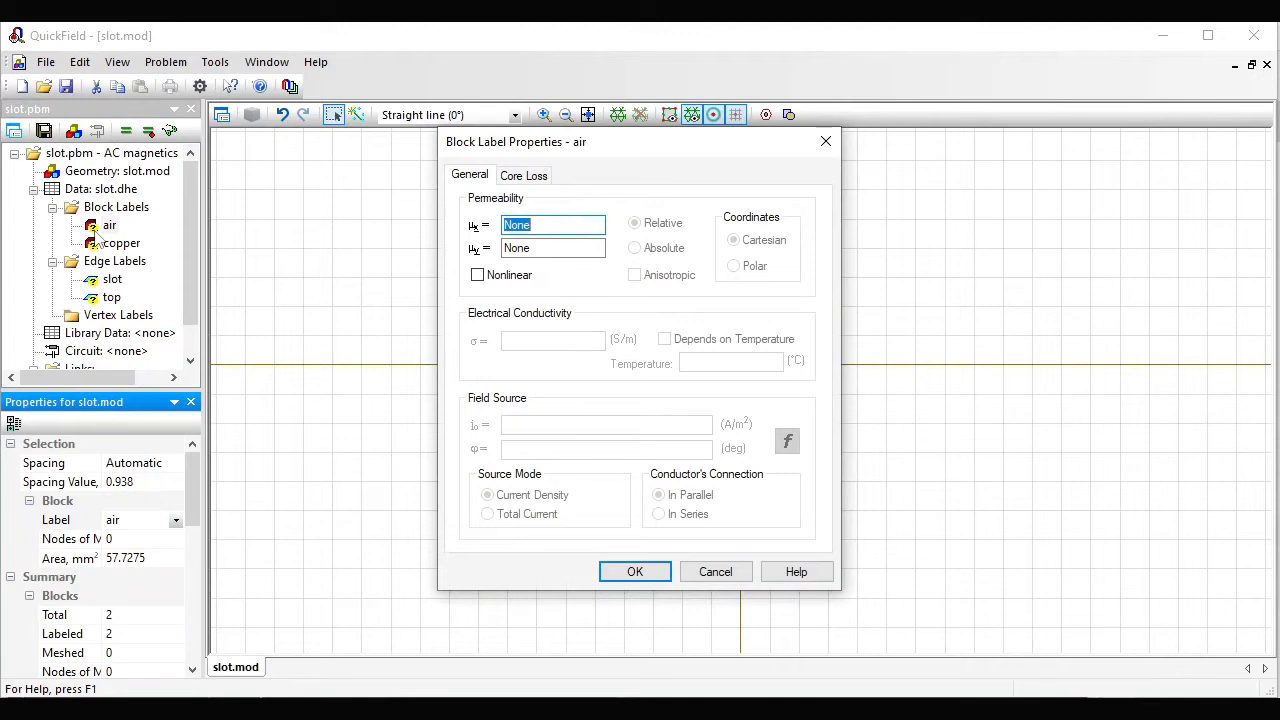
{"action": "left_click_drag", "start_coordinate": [657, 146], "coordinate": [402, 137]}
{"action": "type", "text": "1"}
{"action": "left_click", "coordinate": [384, 562]}
Give the copper block label a relative permeability of 1 and an electrical conductivity of 58e6 S/m
{"action": "left_click", "coordinate": [131, 245]}
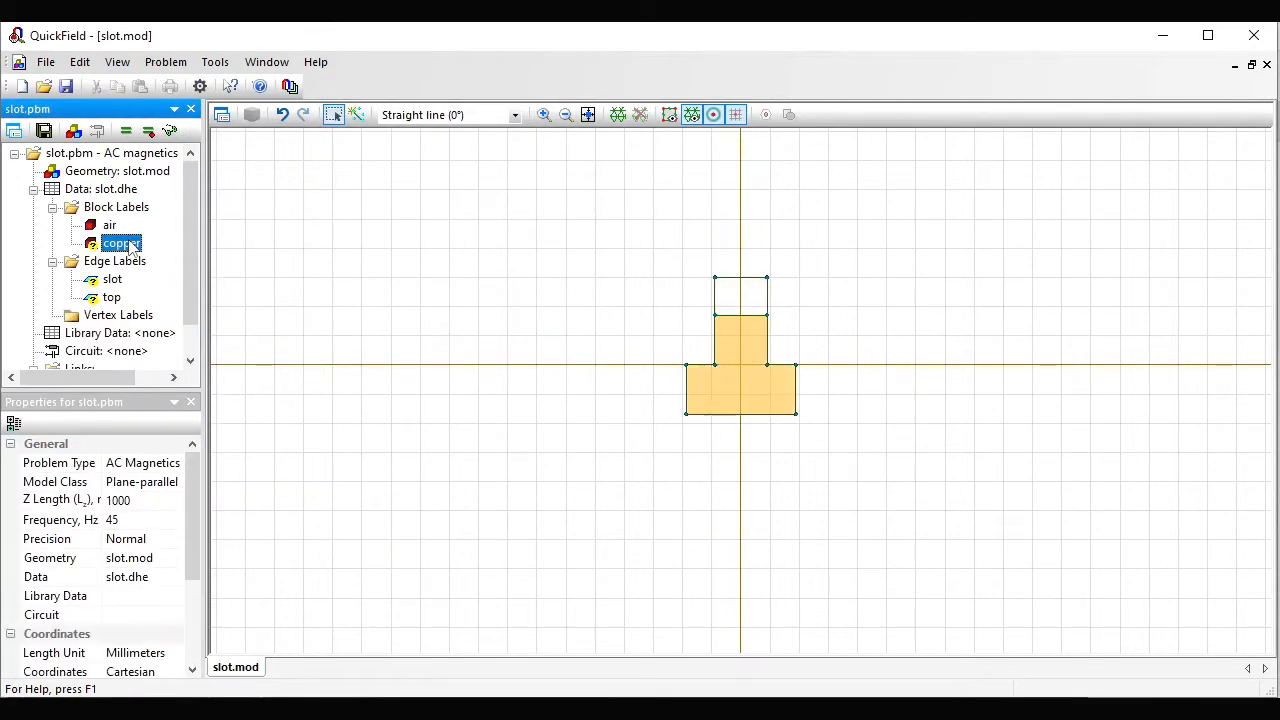
{"action": "double_click", "coordinate": [131, 245]}
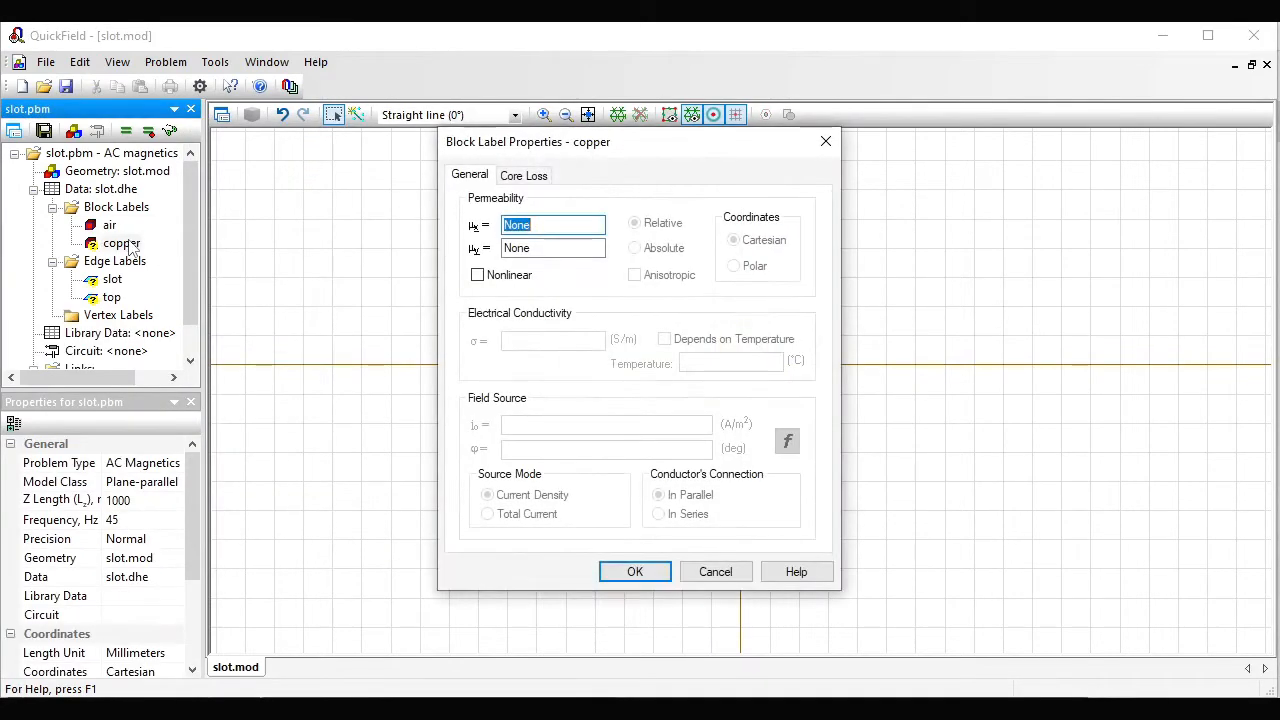
{"action": "left_click_drag", "start_coordinate": [568, 143], "coordinate": [333, 151]}
{"action": "type", "text": "1"}
{"action": "key", "text": "Tab"}
{"action": "key", "text": "Tab"}
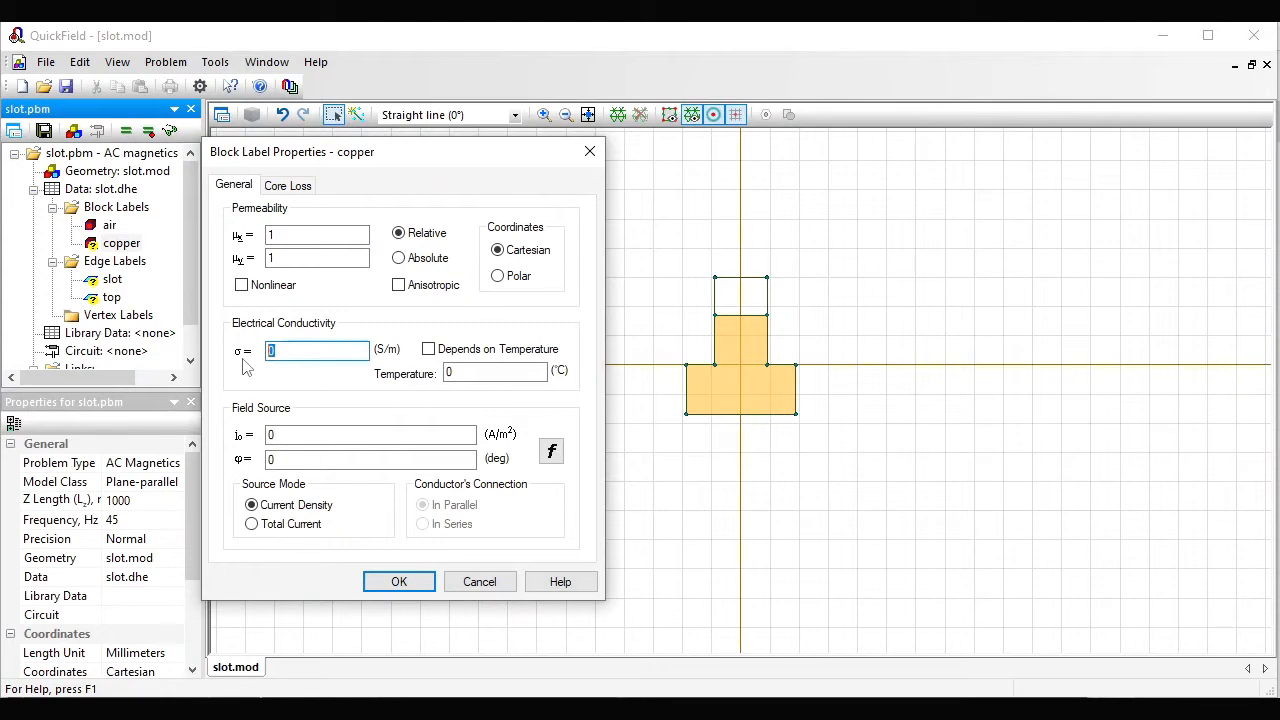
{"action": "type", "text": "58"}
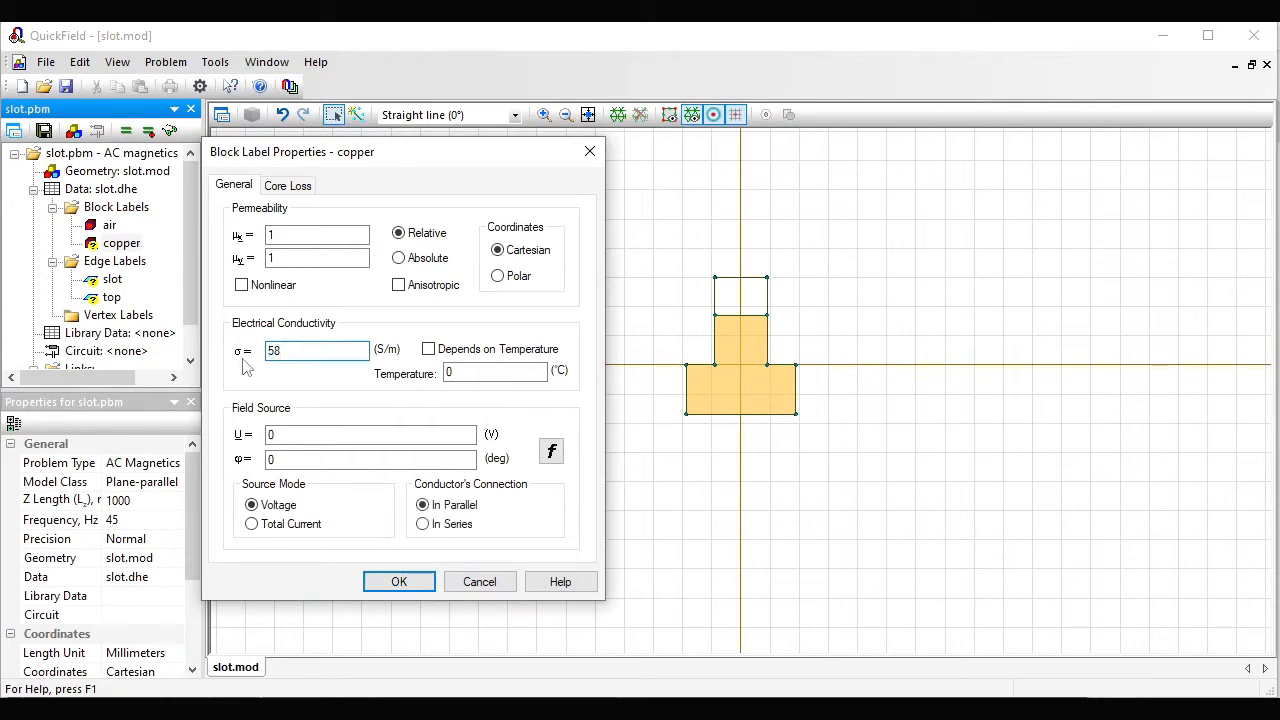
{"action": "type", "text": "M"}
{"action": "key", "text": "BackSpace"}
{"action": "type", "text": "e6"}
Set the copper label's field source to a total current of 1 A and apply its properties
{"action": "left_click", "coordinate": [252, 524]}
{"action": "double_click", "coordinate": [308, 434]}
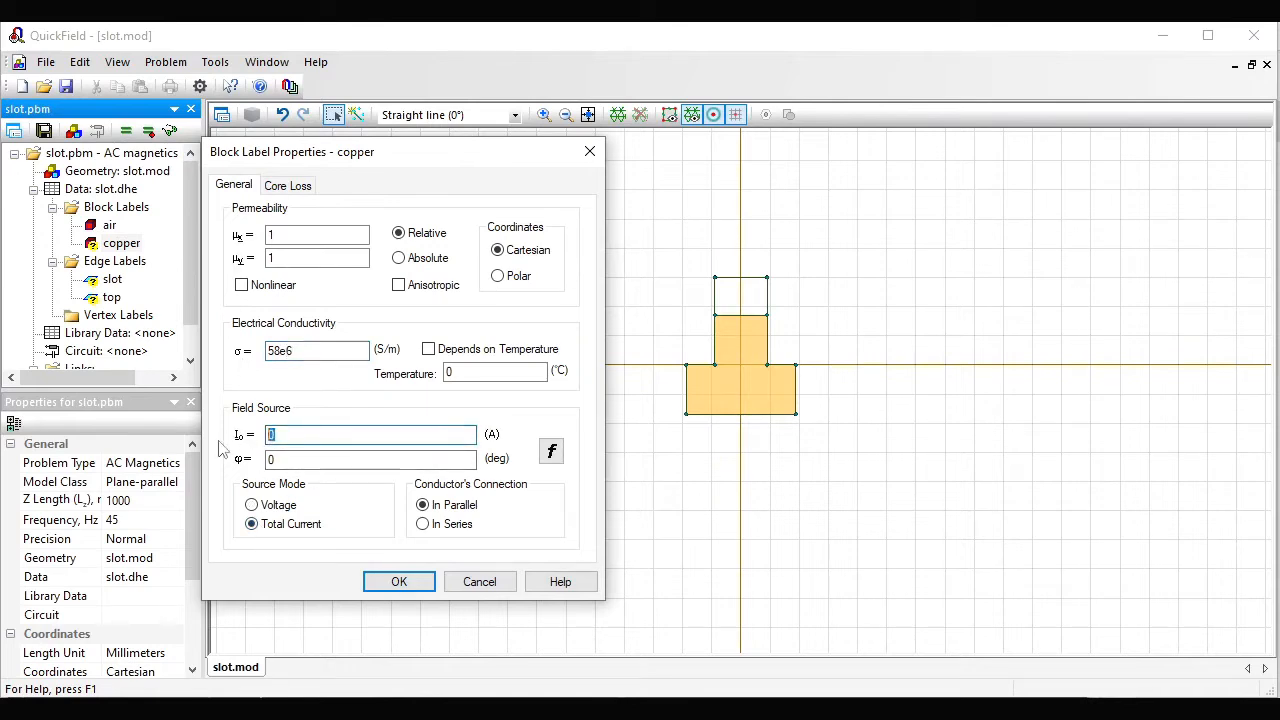
{"action": "type", "text": "1"}
{"action": "left_click", "coordinate": [380, 584]}
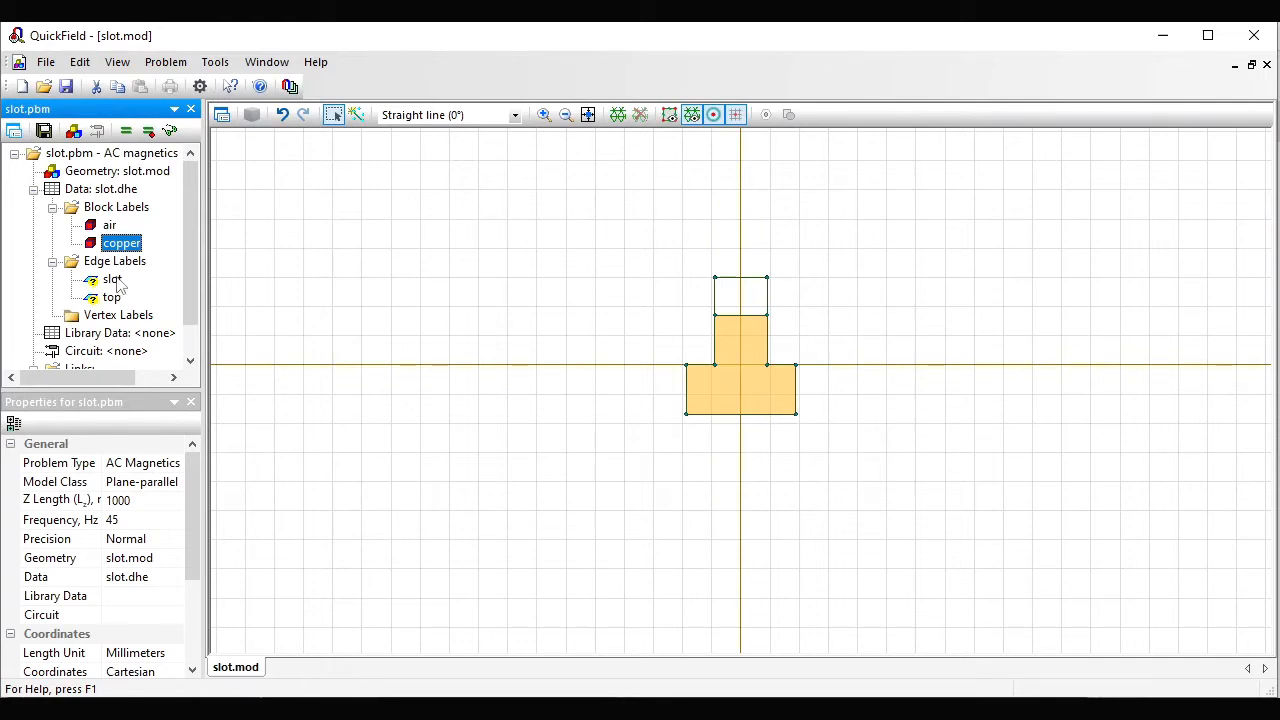
Assign a tangential field boundary condition of 0 A/m to the slot edge label
{"action": "double_click", "coordinate": [113, 280]}
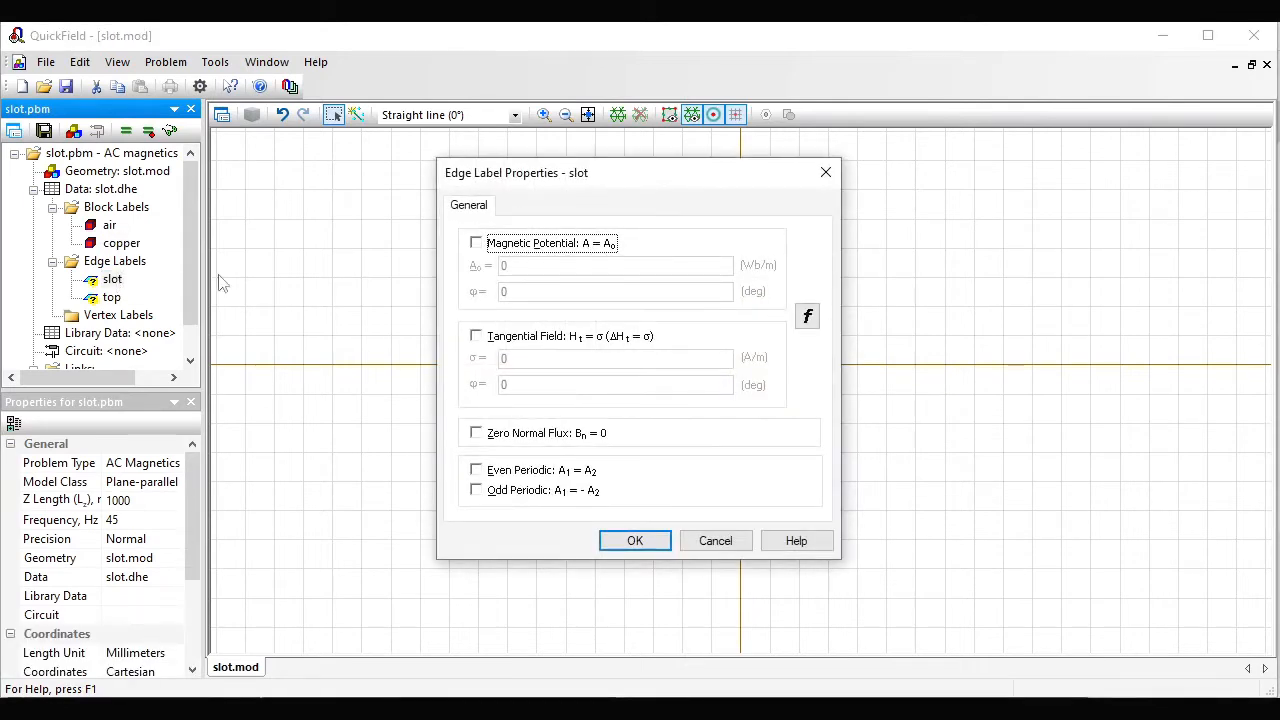
{"action": "left_click", "coordinate": [476, 336]}
{"action": "left_click_drag", "start_coordinate": [627, 187], "coordinate": [444, 170]}
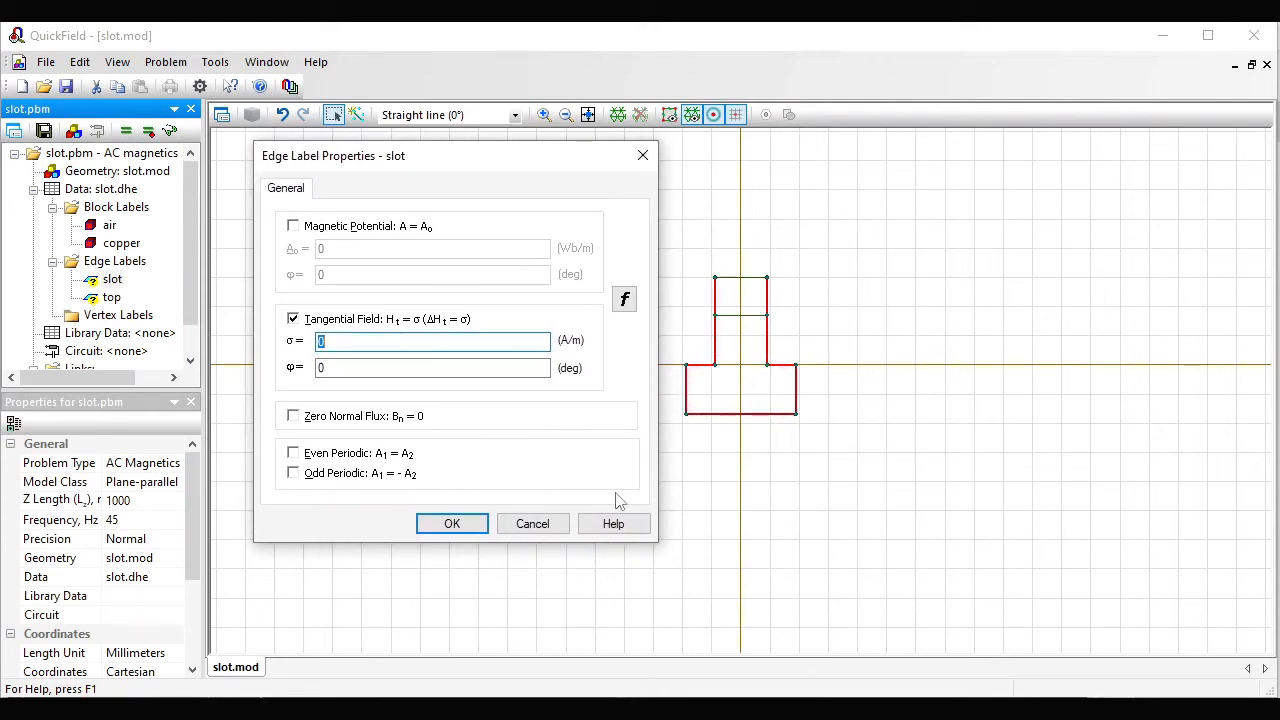
{"action": "left_click", "coordinate": [480, 531]}
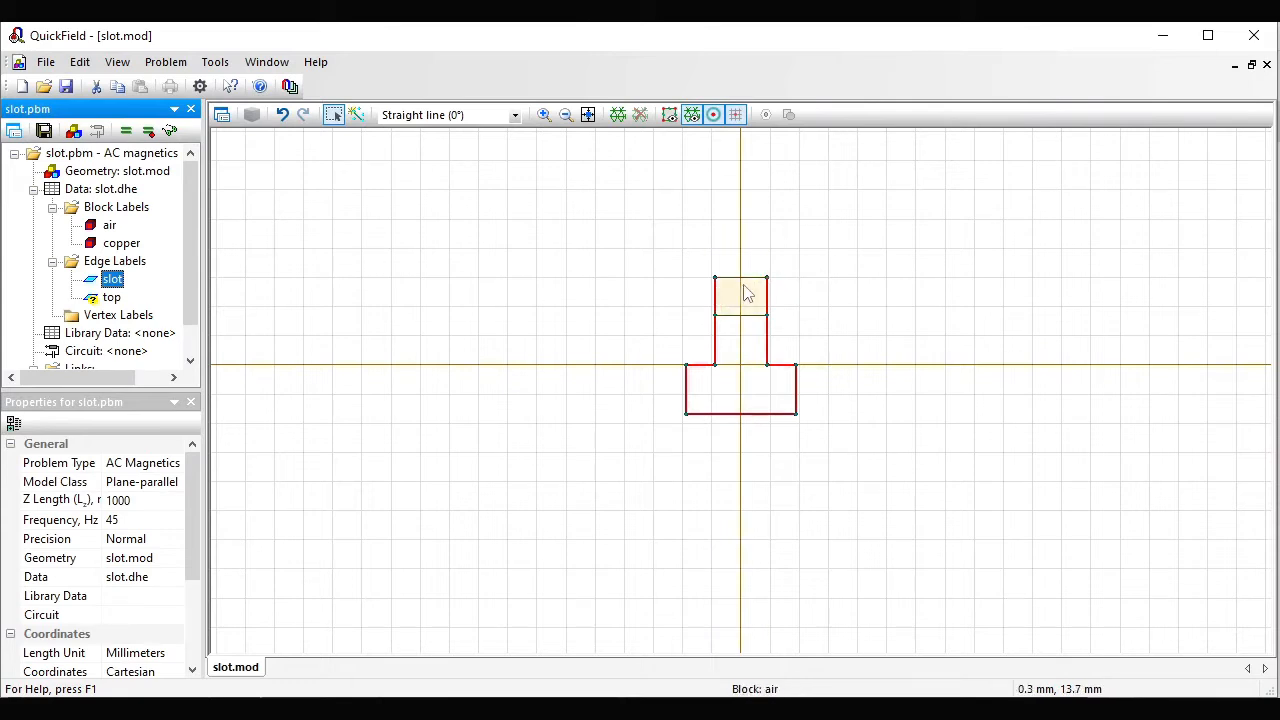
Assign a magnetic potential boundary condition of 0 Wb/m to the top edge label
{"action": "left_click", "coordinate": [111, 299]}
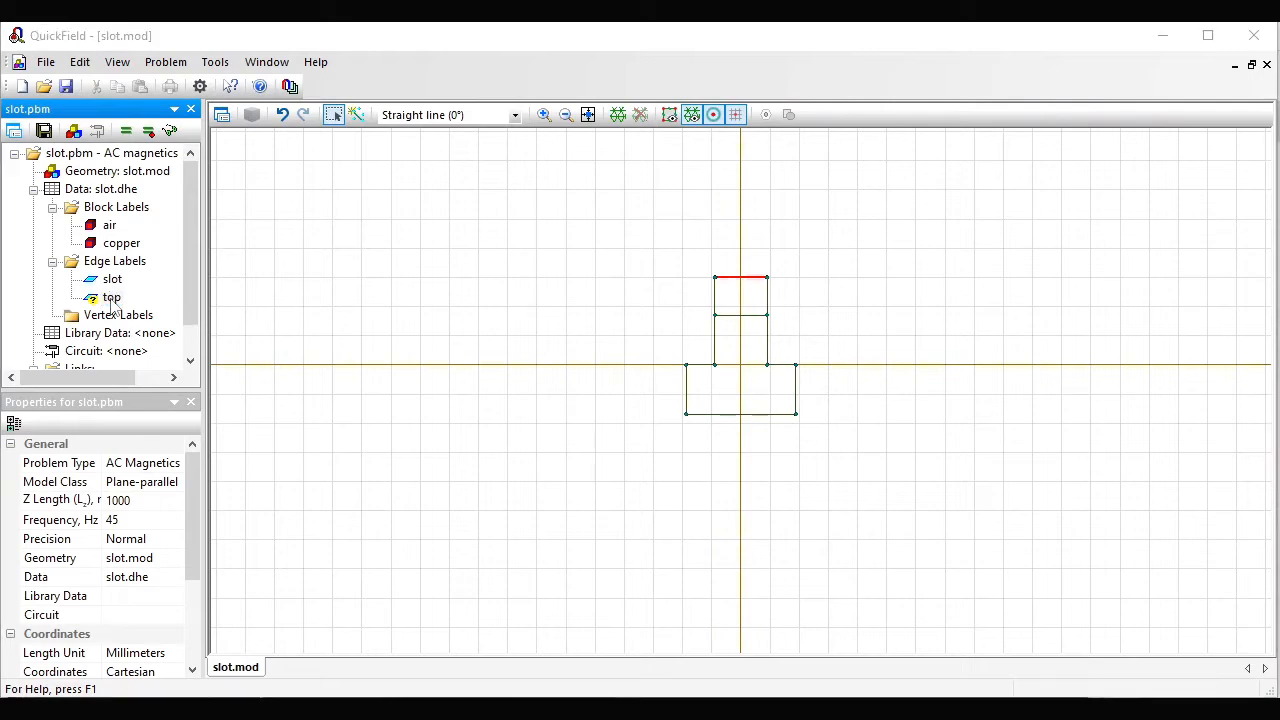
{"action": "double_click", "coordinate": [111, 298]}
{"action": "left_click_drag", "start_coordinate": [594, 186], "coordinate": [377, 190]}
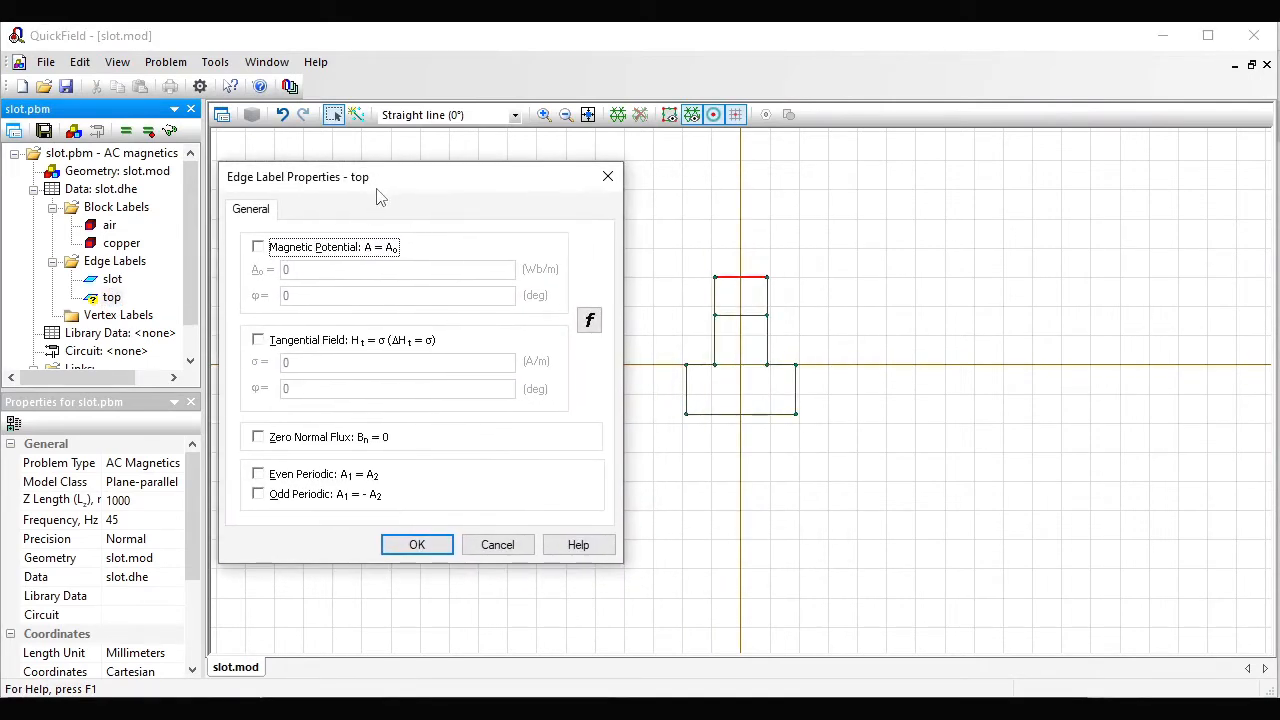
{"action": "left_click", "coordinate": [258, 247]}
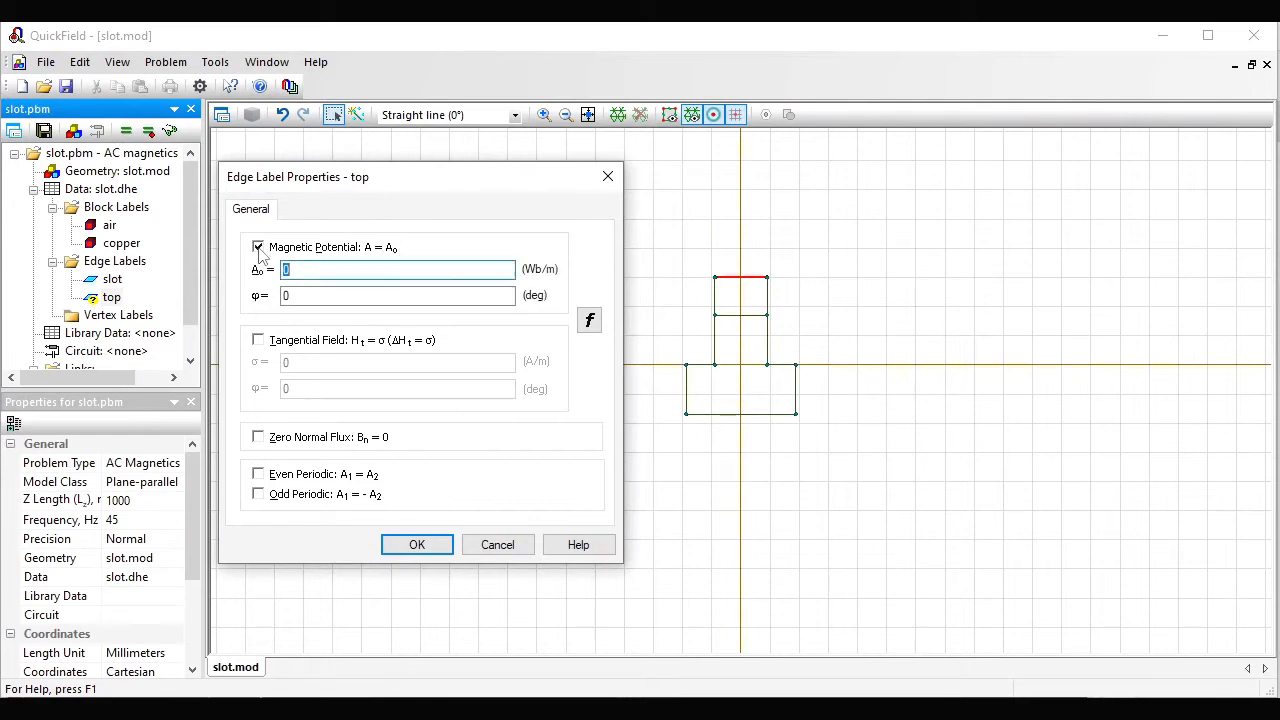
{"action": "left_click", "coordinate": [423, 555]}
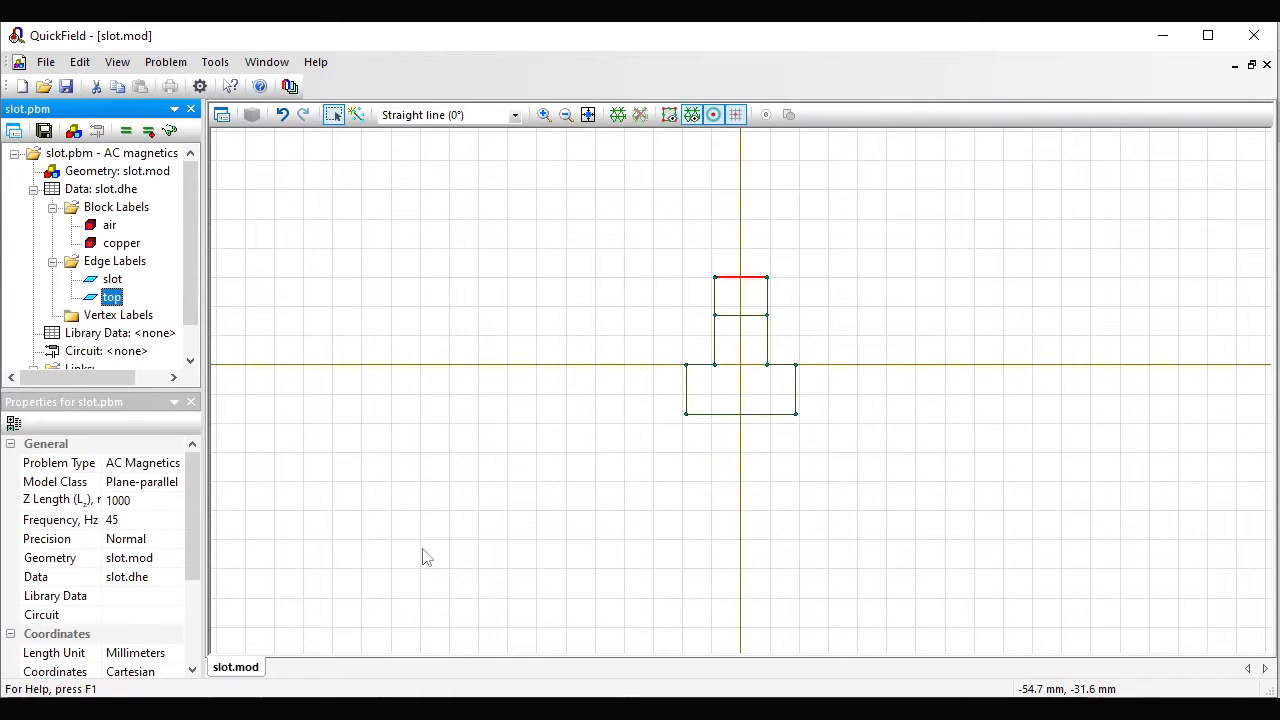
Mesh the model, then save and solve the problem and open its results
{"action": "left_click", "coordinate": [617, 116]}
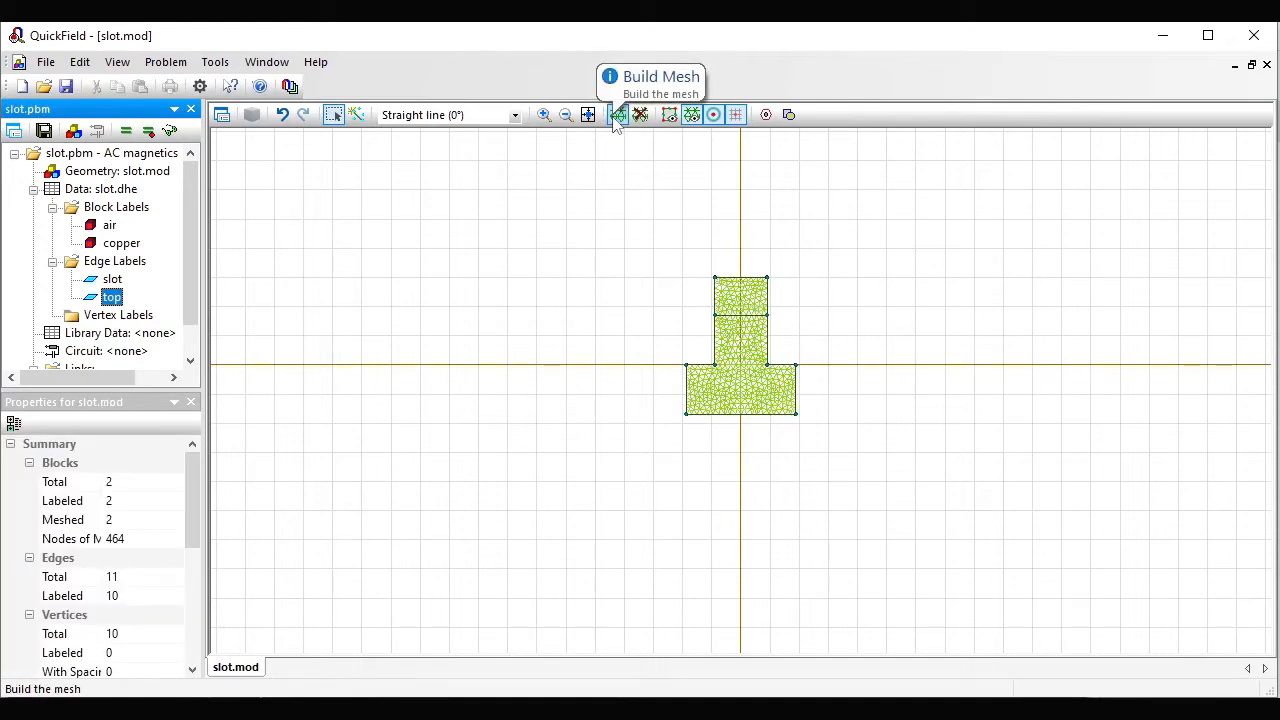
{"action": "left_click", "coordinate": [44, 131]}
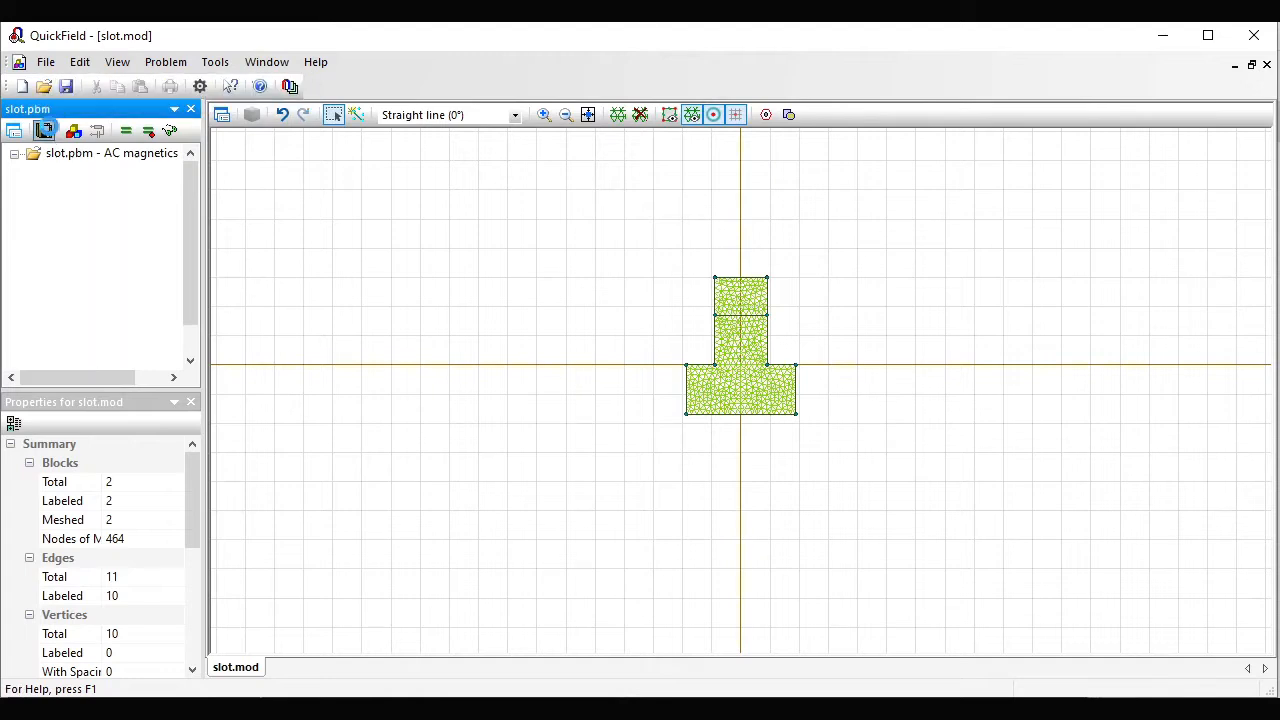
{"action": "left_click", "coordinate": [134, 131]}
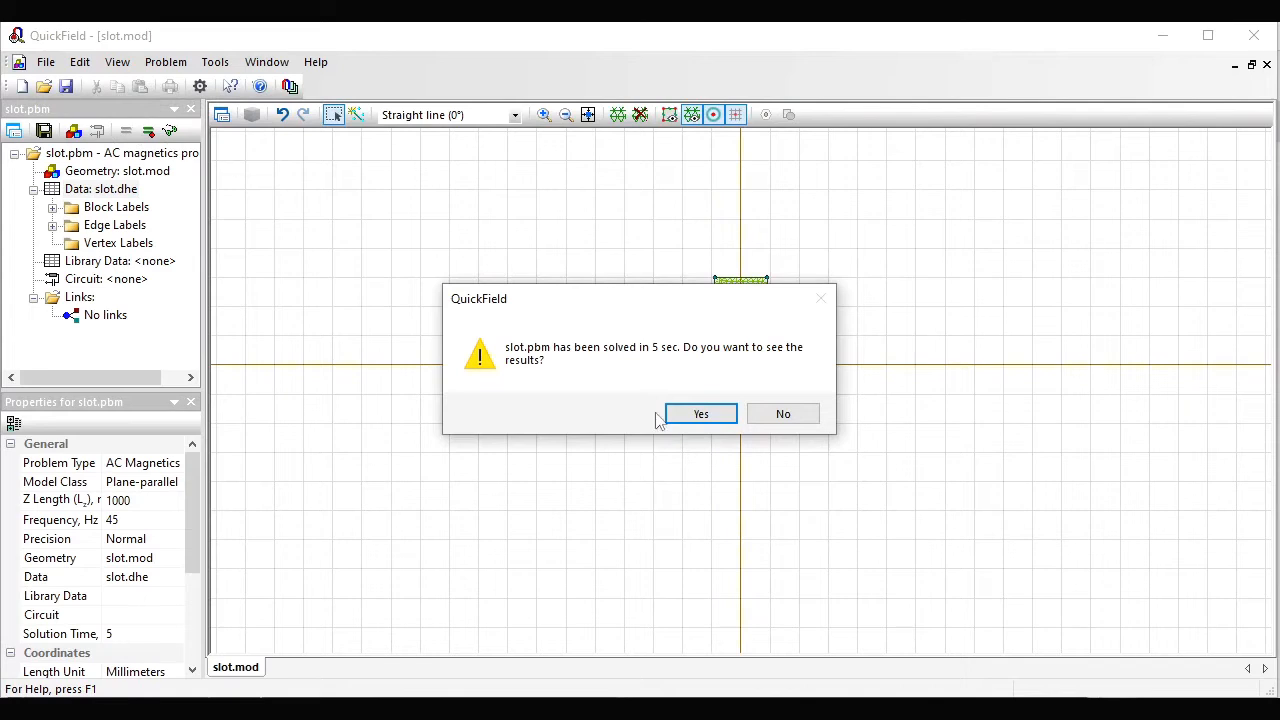
{"action": "left_click", "coordinate": [700, 414]}
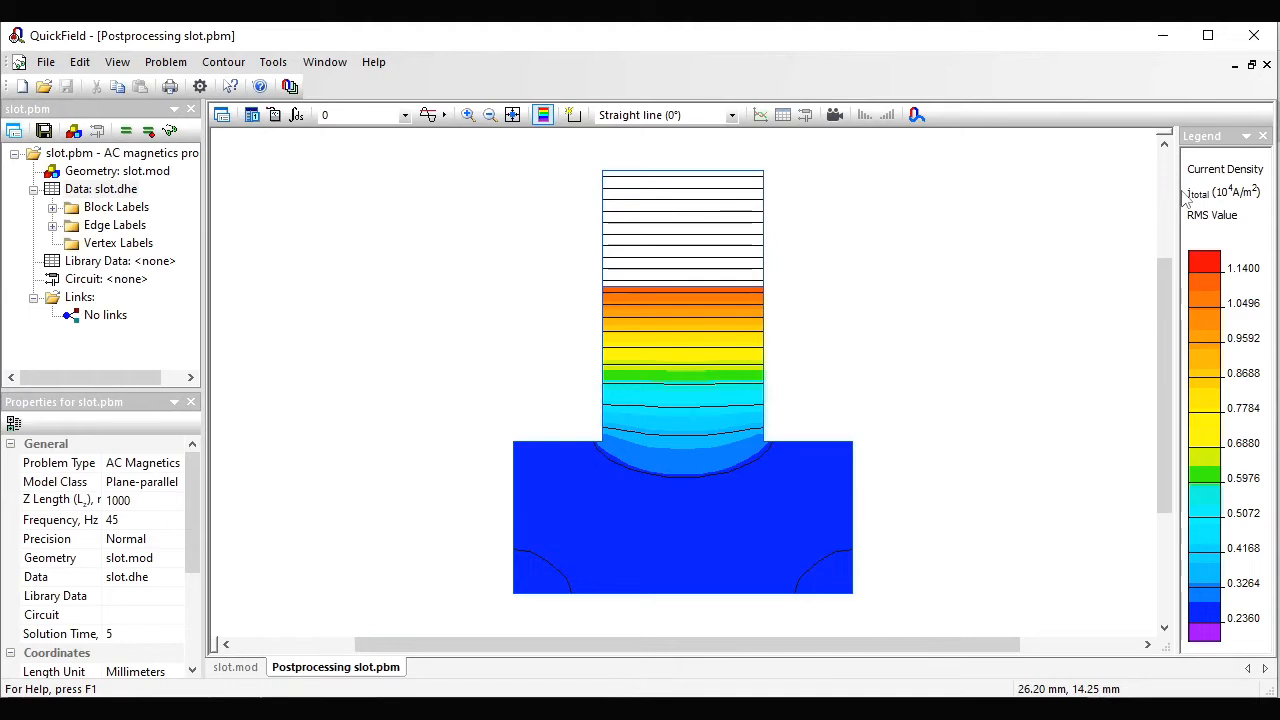
Select the copper block as the integration contour and calculate its total current and phase
{"action": "left_click", "coordinate": [573, 116]}
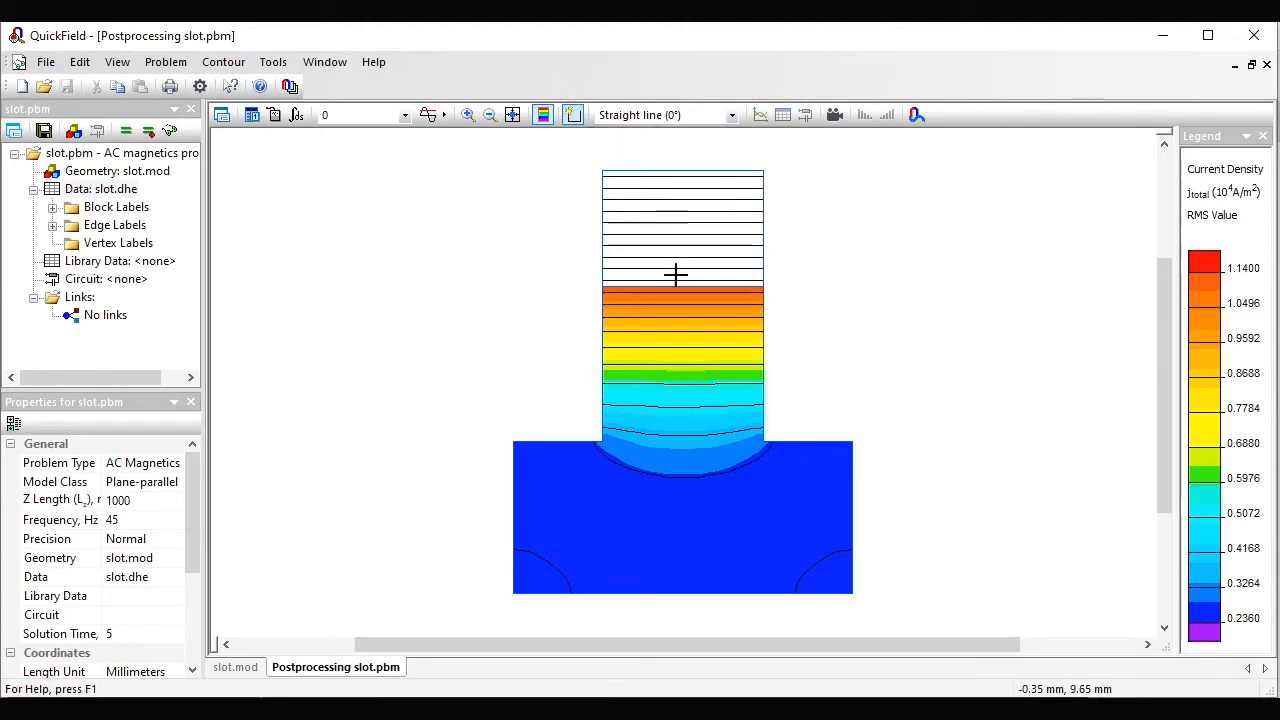
{"action": "left_click", "coordinate": [672, 381]}
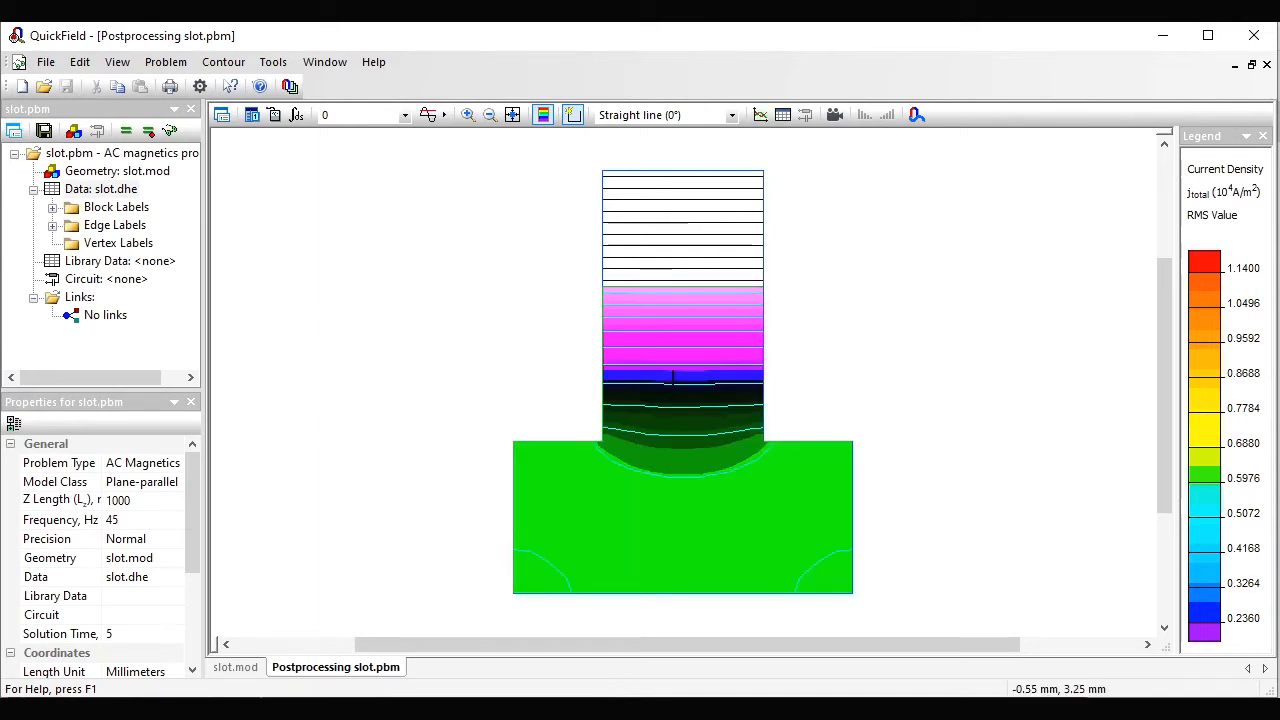
{"action": "left_click", "coordinate": [297, 116]}
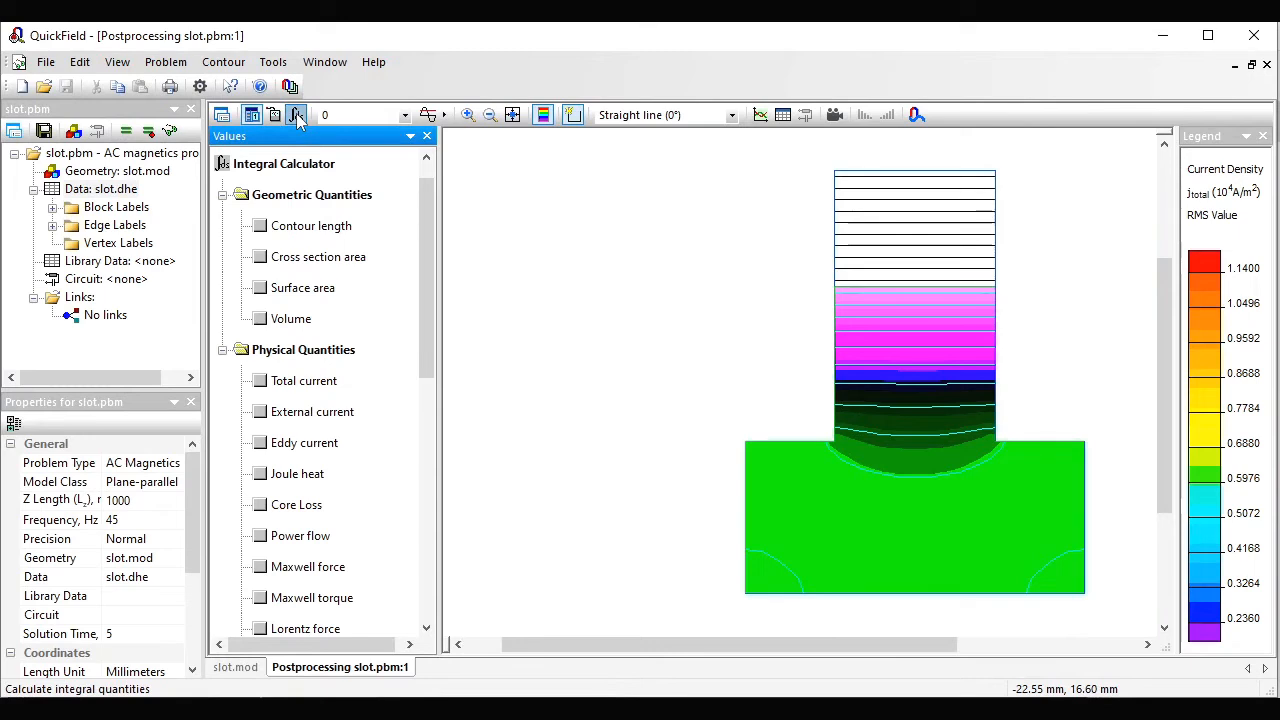
{"action": "left_click", "coordinate": [265, 382]}
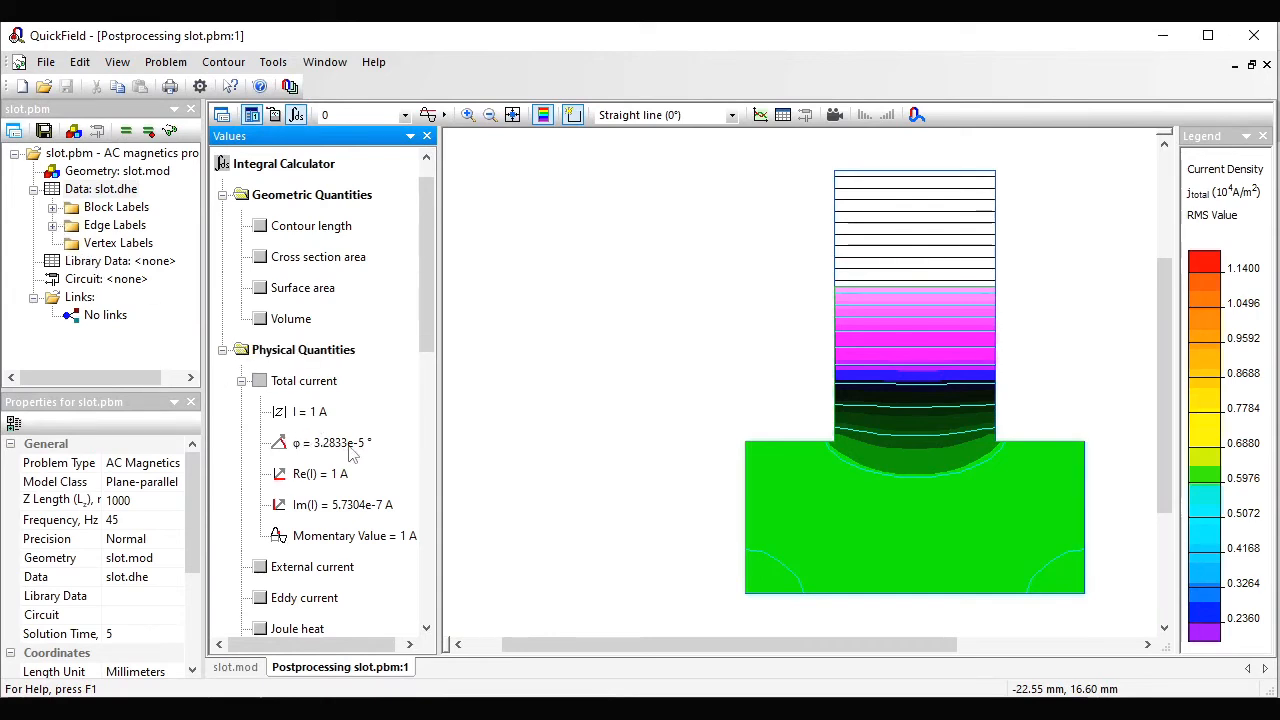
{"action": "left_click", "coordinate": [350, 451]}
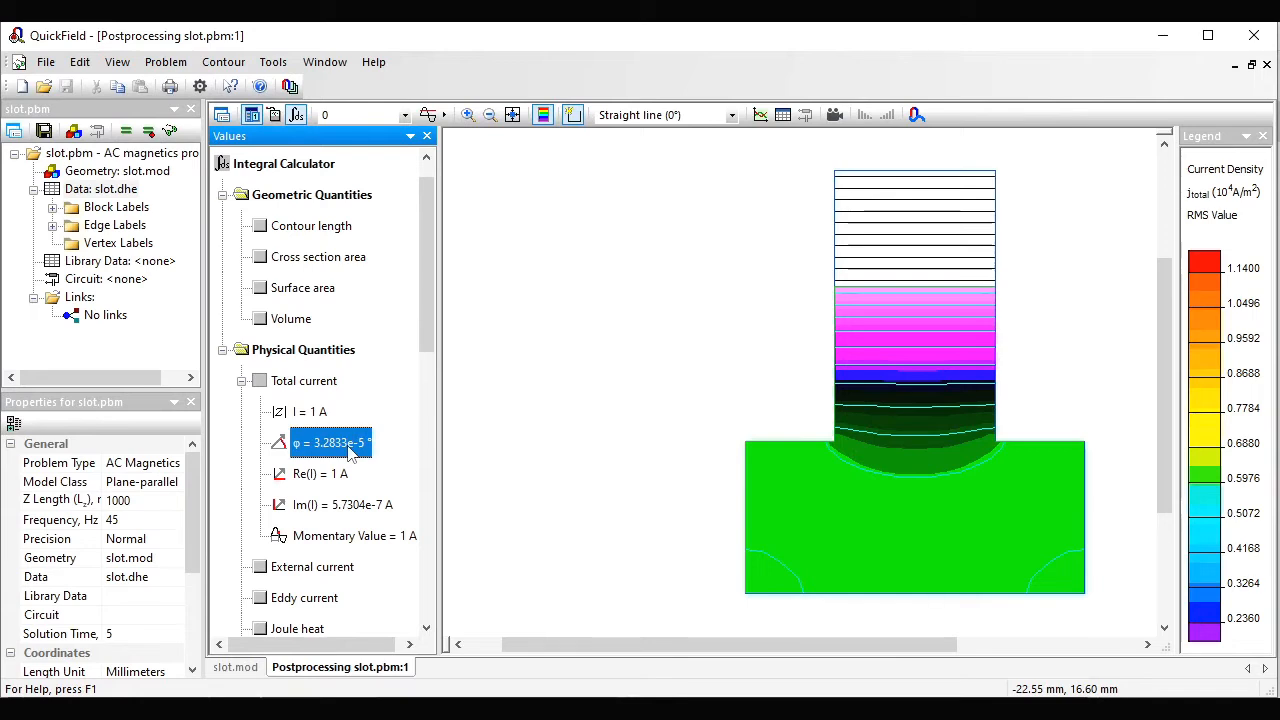
Query the local field values at a point in the conductor's wide base and expand the complex voltage components
{"action": "left_click", "coordinate": [274, 118]}
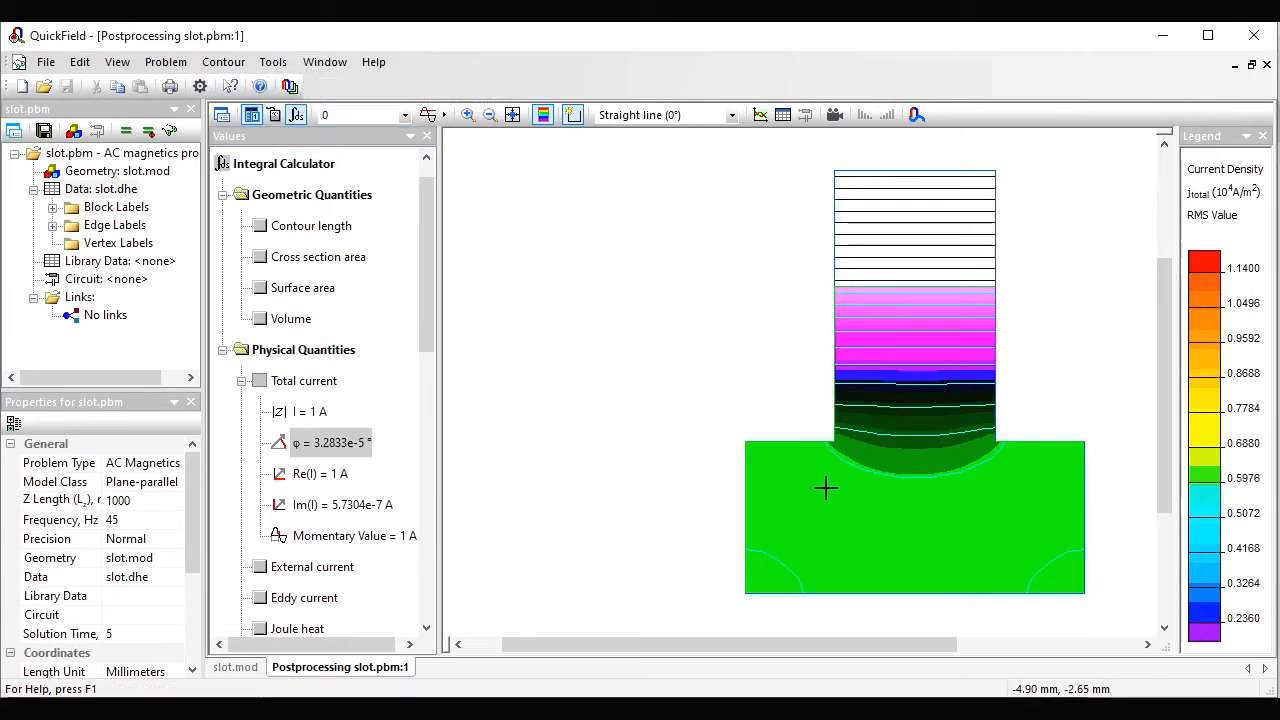
{"action": "left_click", "coordinate": [276, 118]}
{"action": "left_click", "coordinate": [943, 501]}
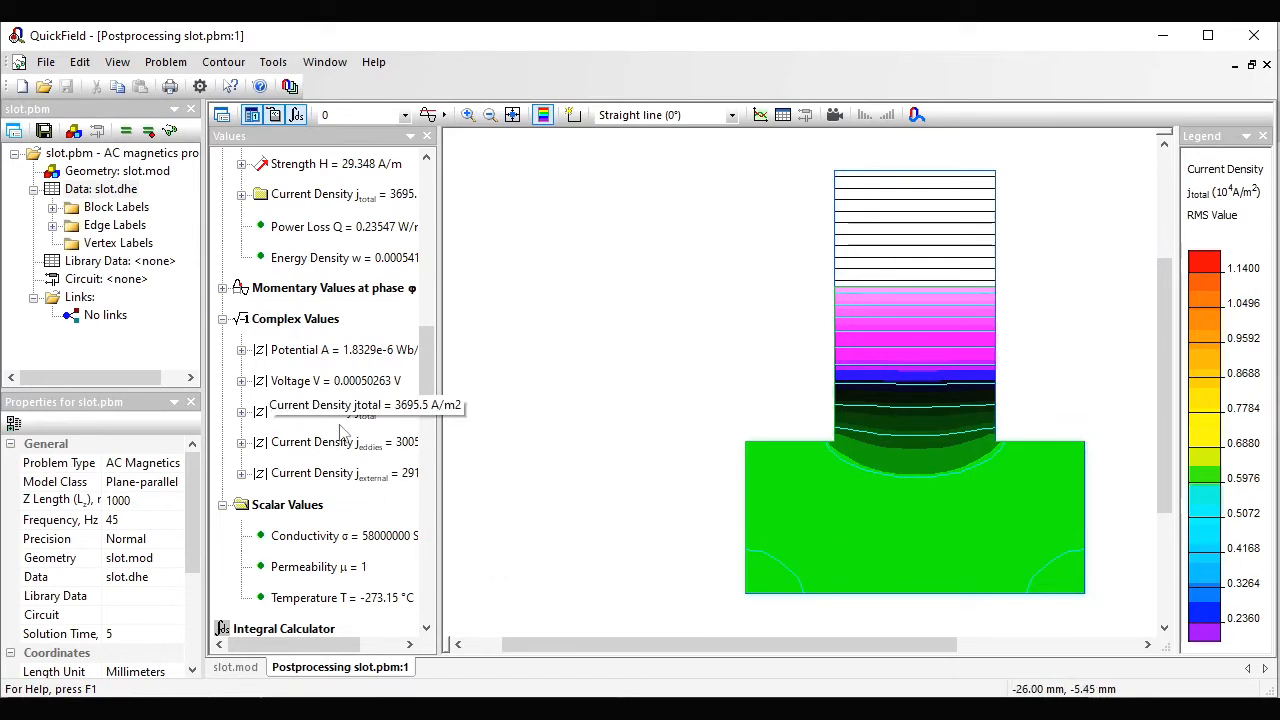
{"action": "mouse_move", "coordinate": [430, 368]}
{"action": "left_mouse_down"}
{"action": "mouse_move", "coordinate": [440, 262]}
{"action": "mouse_move", "coordinate": [426, 252]}
{"action": "mouse_move", "coordinate": [425, 373]}
{"action": "left_mouse_up"}
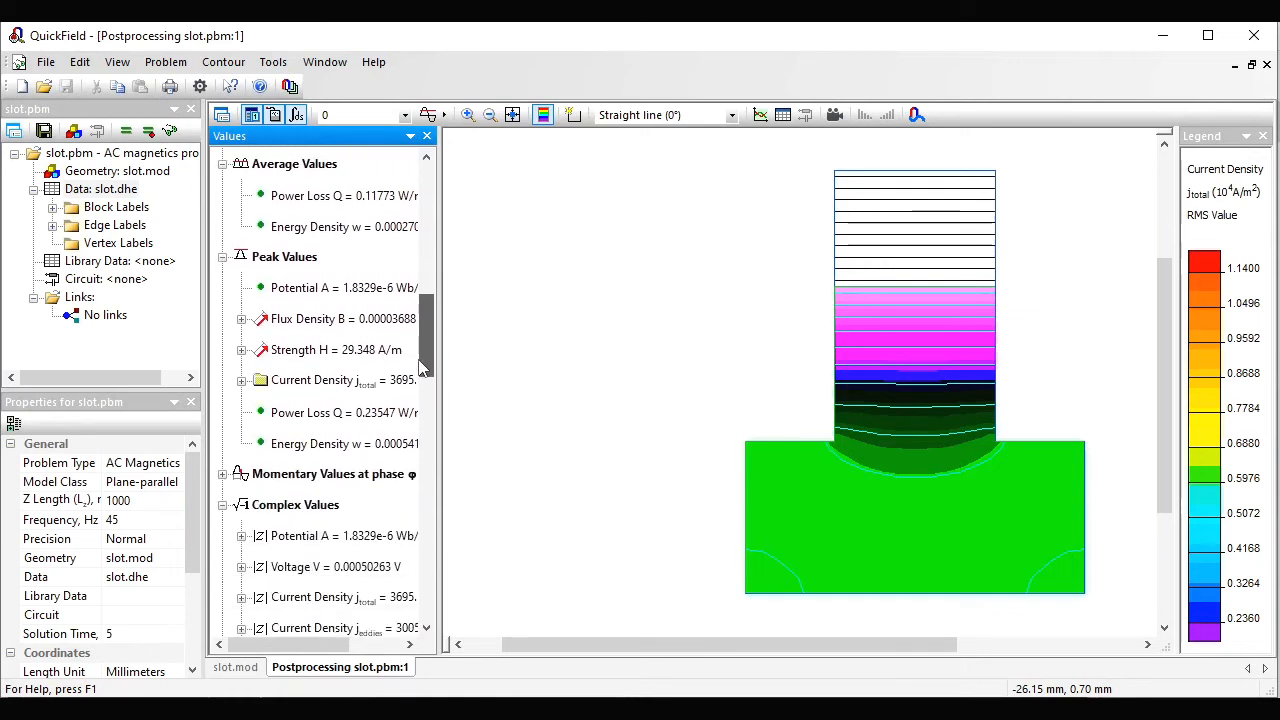
{"action": "left_click", "coordinate": [343, 538]}
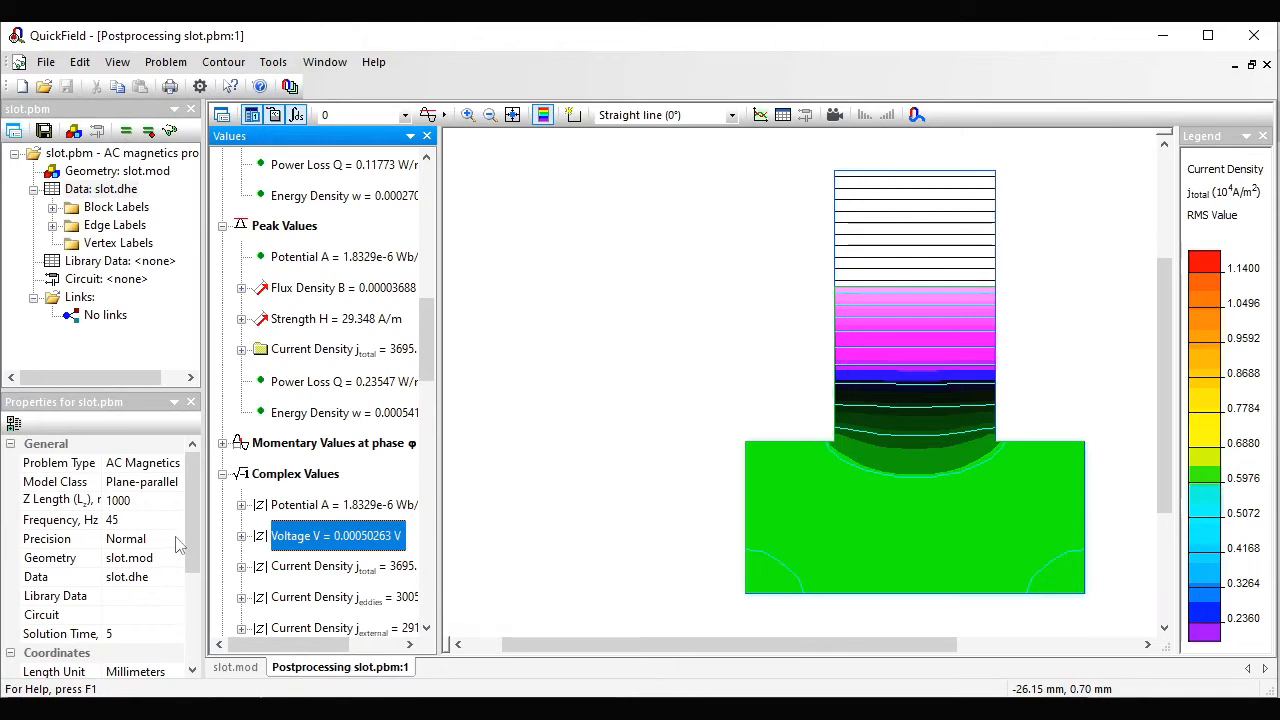
{"action": "left_click", "coordinate": [244, 544]}
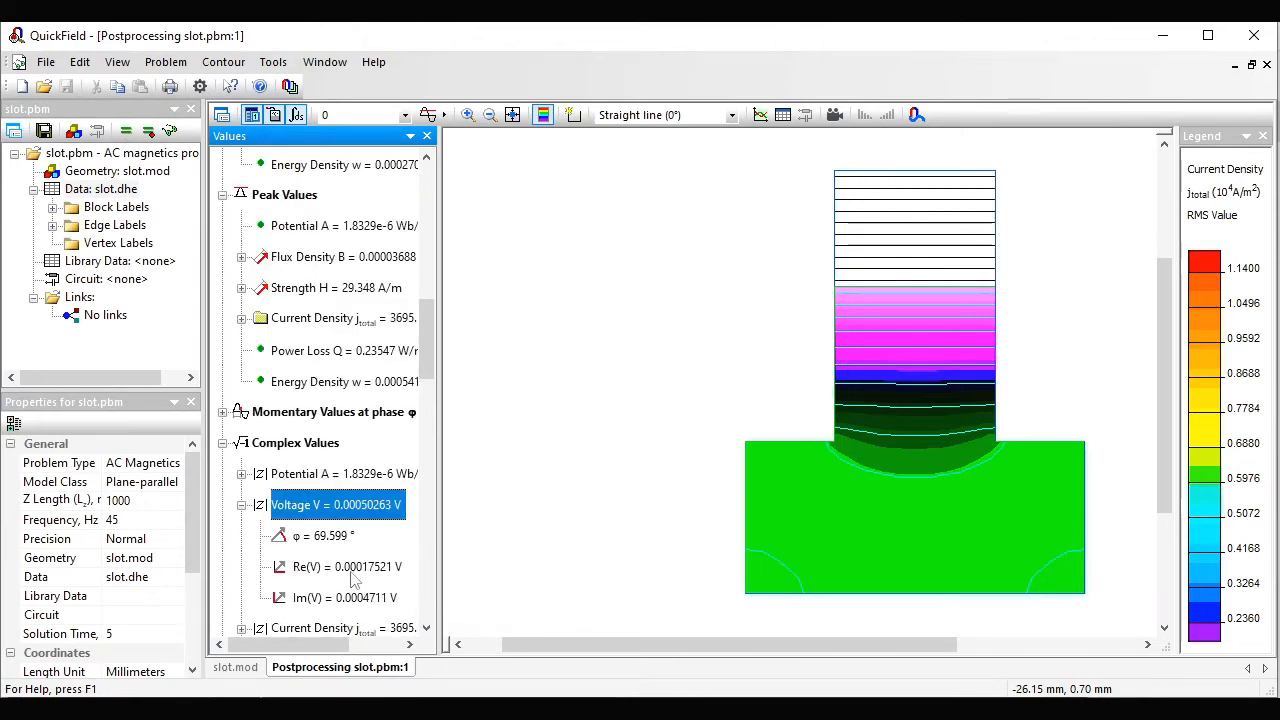
Calculate the copper conductor's impedance with the Impedance Wizard and examine its resistance, inductance and total impedance
{"action": "left_click_drag", "start_coordinate": [429, 365], "coordinate": [426, 477]}
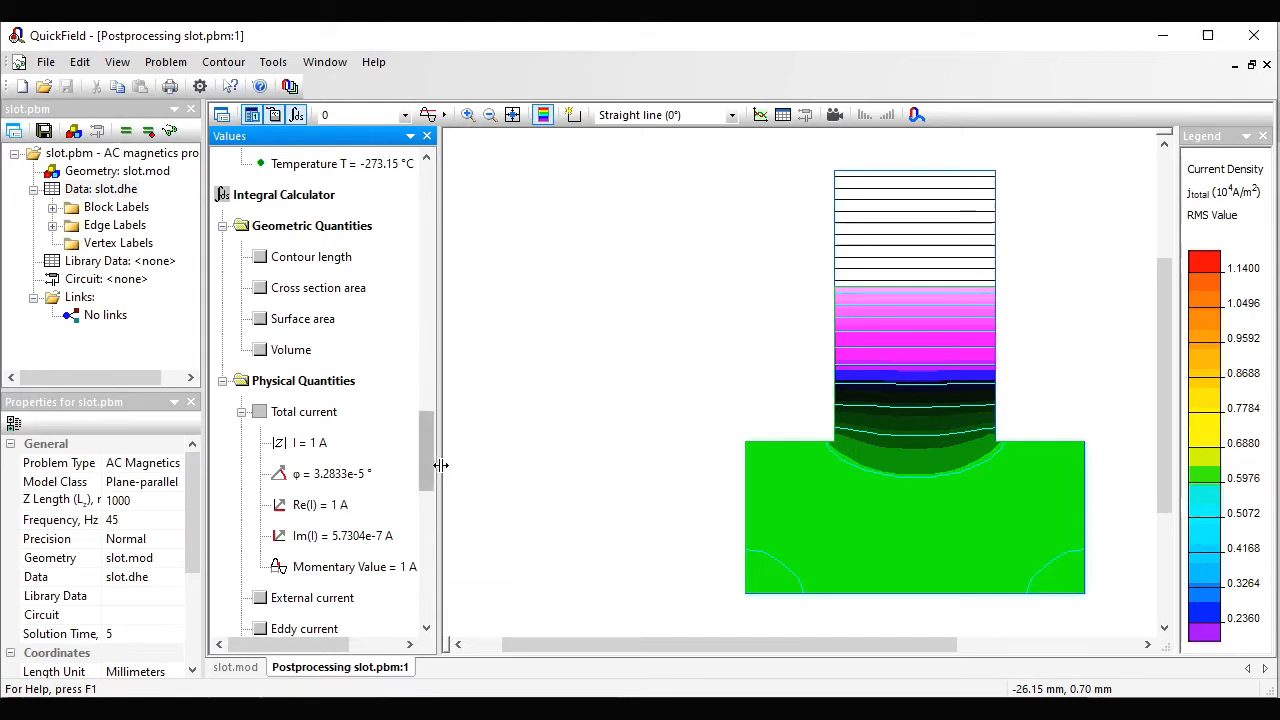
{"action": "left_click_drag", "start_coordinate": [427, 490], "coordinate": [414, 636]}
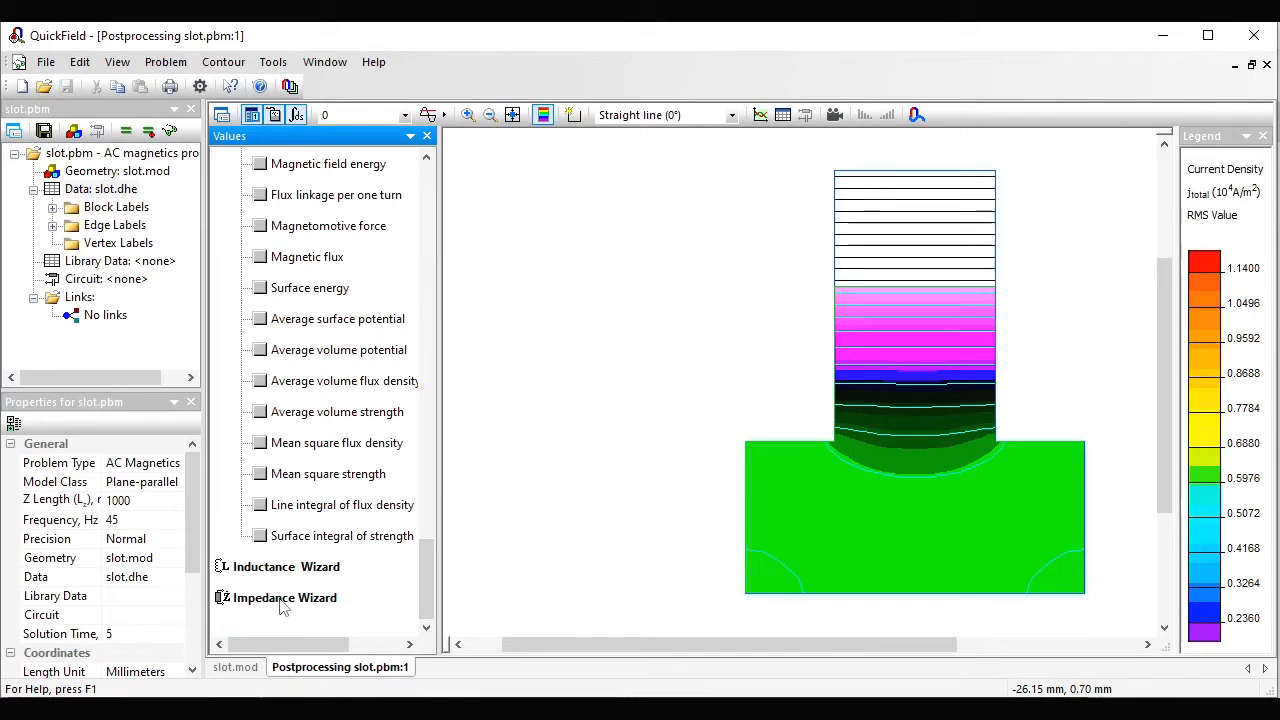
{"action": "double_click", "coordinate": [283, 603]}
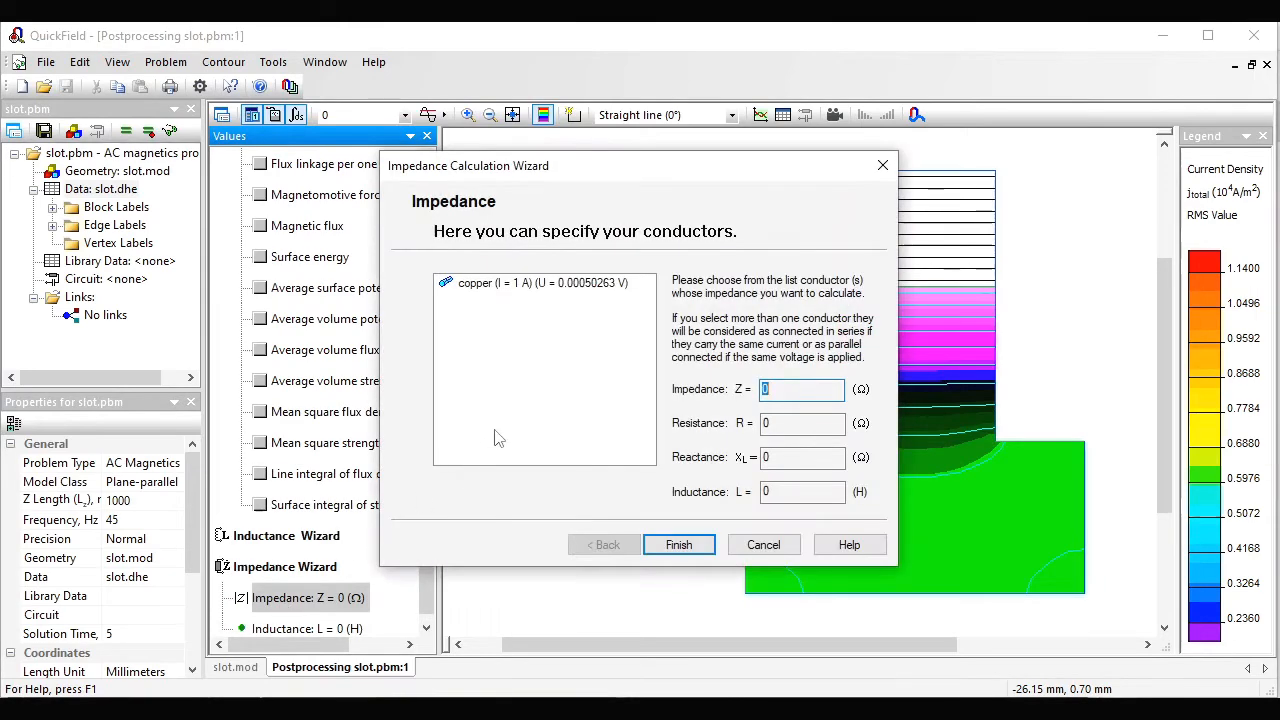
{"action": "left_click", "coordinate": [557, 290]}
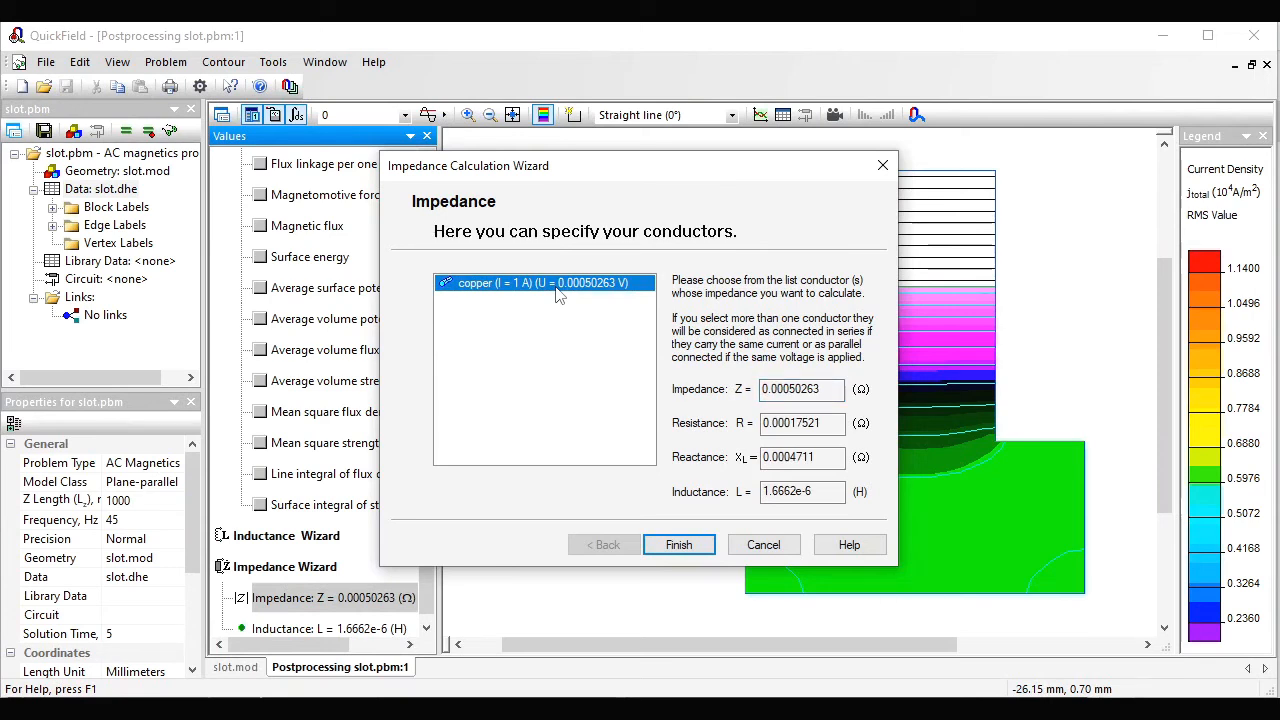
{"action": "left_click_drag", "start_coordinate": [824, 423], "coordinate": [762, 424]}
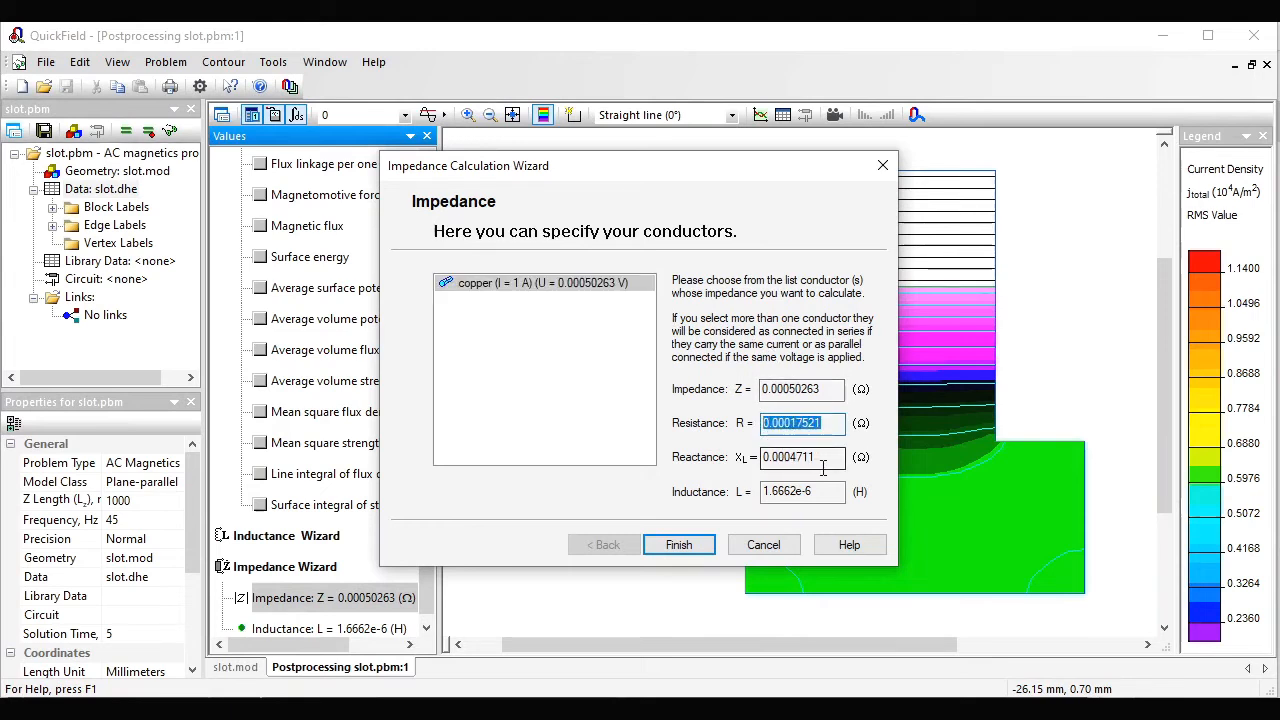
{"action": "left_click_drag", "start_coordinate": [822, 491], "coordinate": [770, 462]}
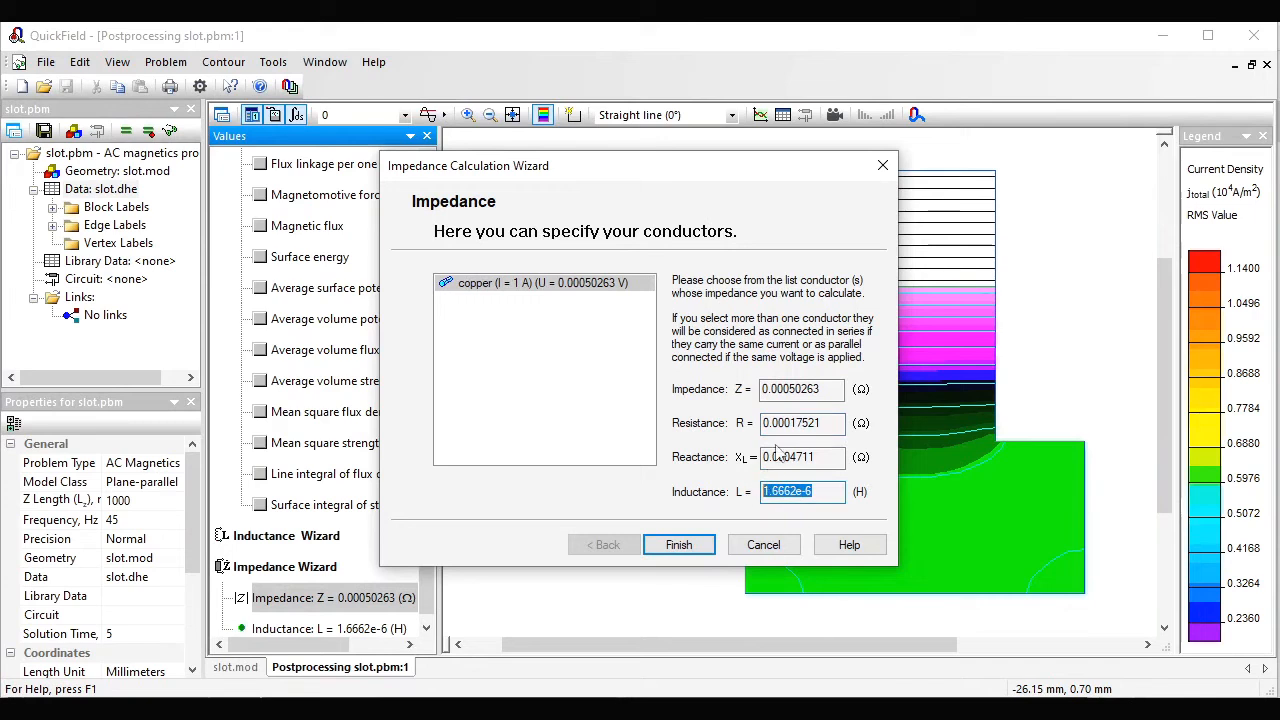
{"action": "left_click_drag", "start_coordinate": [822, 389], "coordinate": [762, 390]}
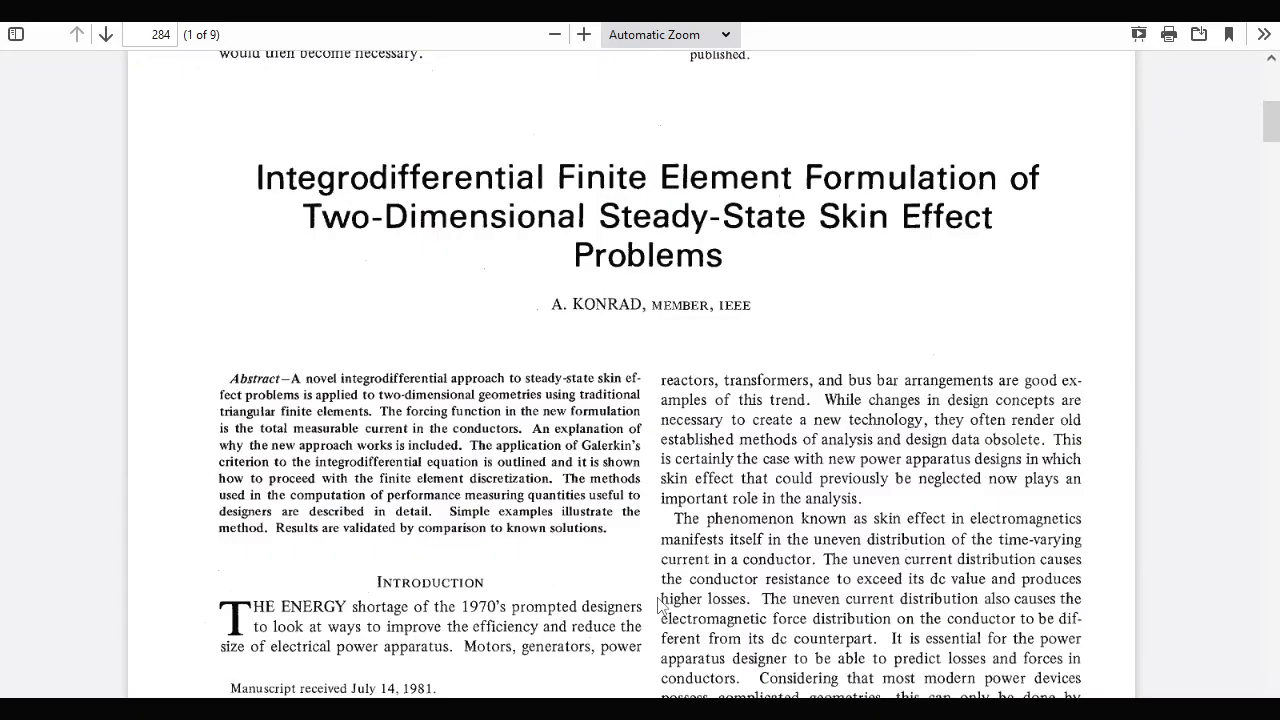
Find the paper's Table II of source current density by frequency and examine the 45 Hz row
{"action": "scroll", "coordinate": [659, 606], "scroll_direction": "down", "scroll_amount": 10}
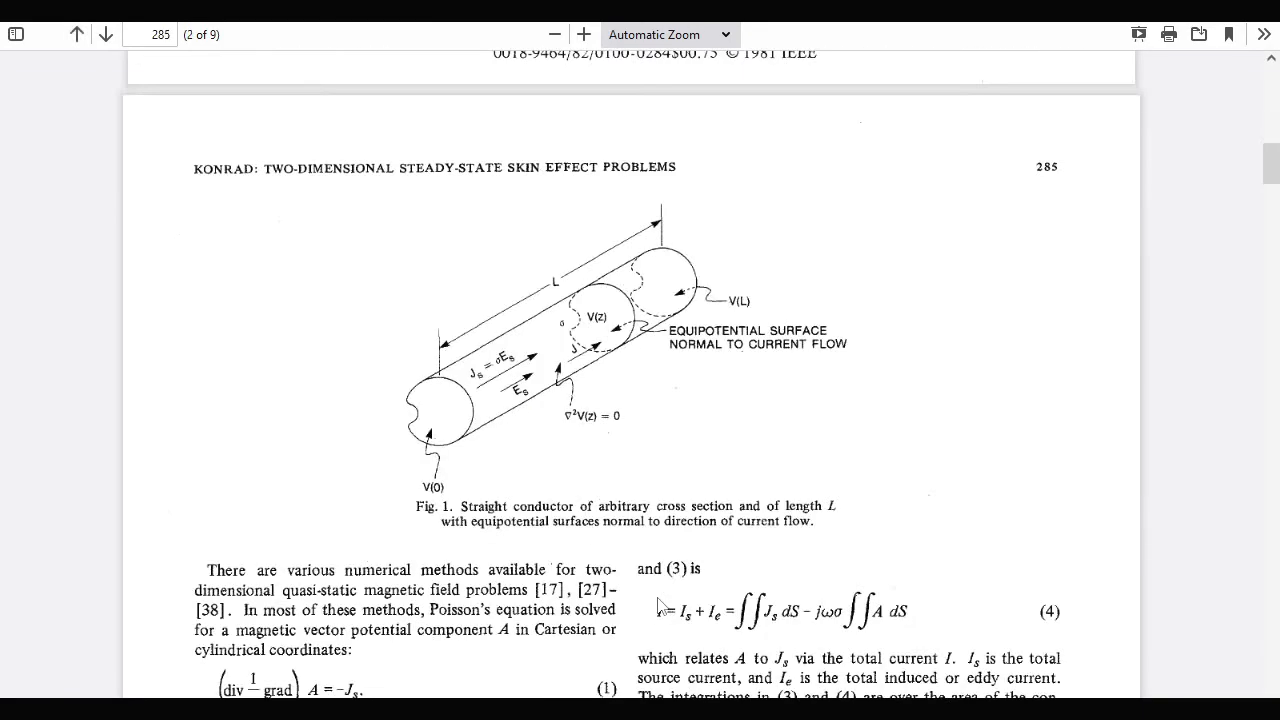
{"action": "scroll", "coordinate": [659, 606], "scroll_direction": "down", "scroll_amount": 20}
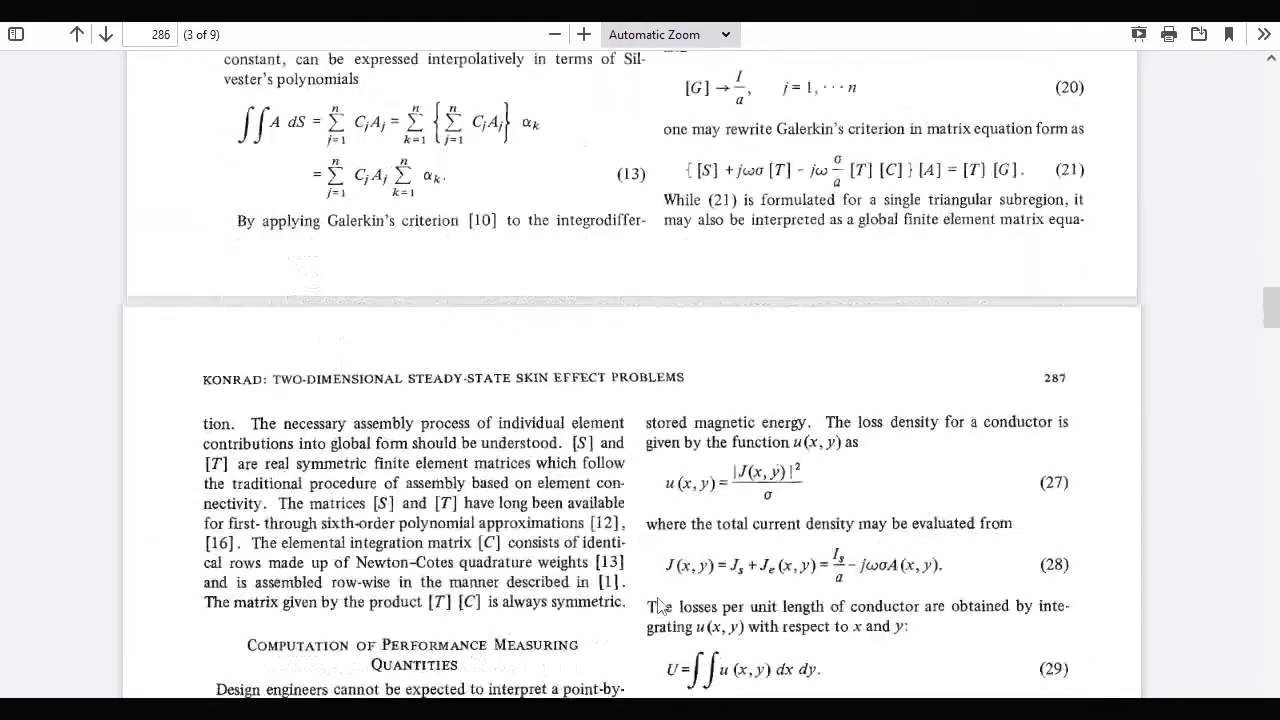
{"action": "scroll", "coordinate": [659, 606], "scroll_direction": "down", "scroll_amount": 8}
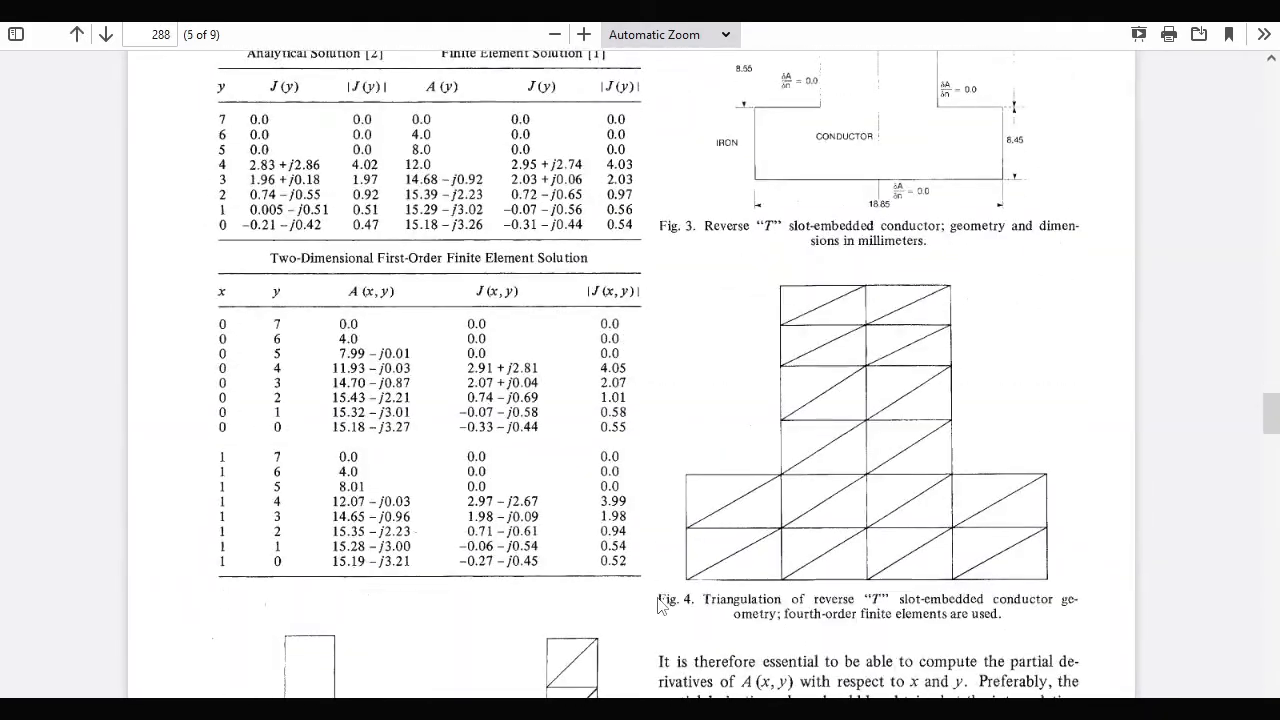
{"action": "scroll", "coordinate": [1040, 455], "scroll_direction": "down", "scroll_amount": 2}
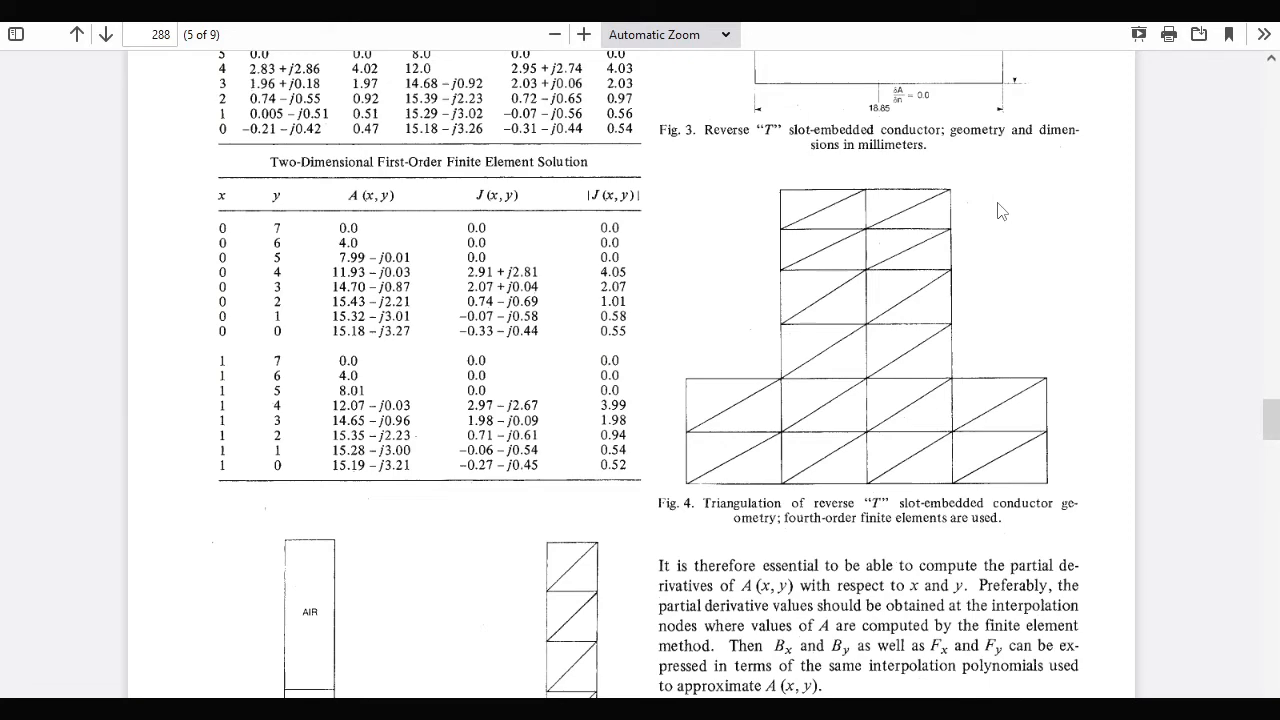
{"action": "scroll", "coordinate": [1000, 210], "scroll_direction": "down", "scroll_amount": 20}
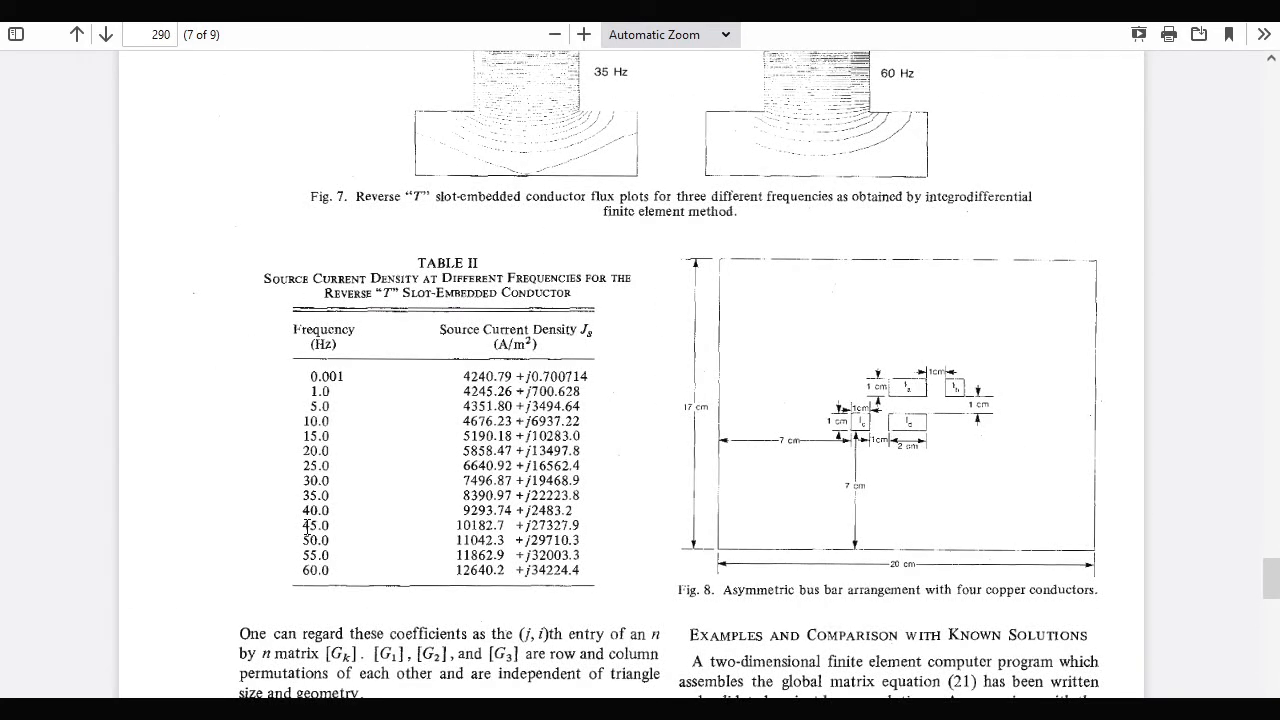
{"action": "left_click_drag", "start_coordinate": [306, 525], "coordinate": [327, 525]}
{"action": "left_click_drag", "start_coordinate": [455, 525], "coordinate": [581, 526]}
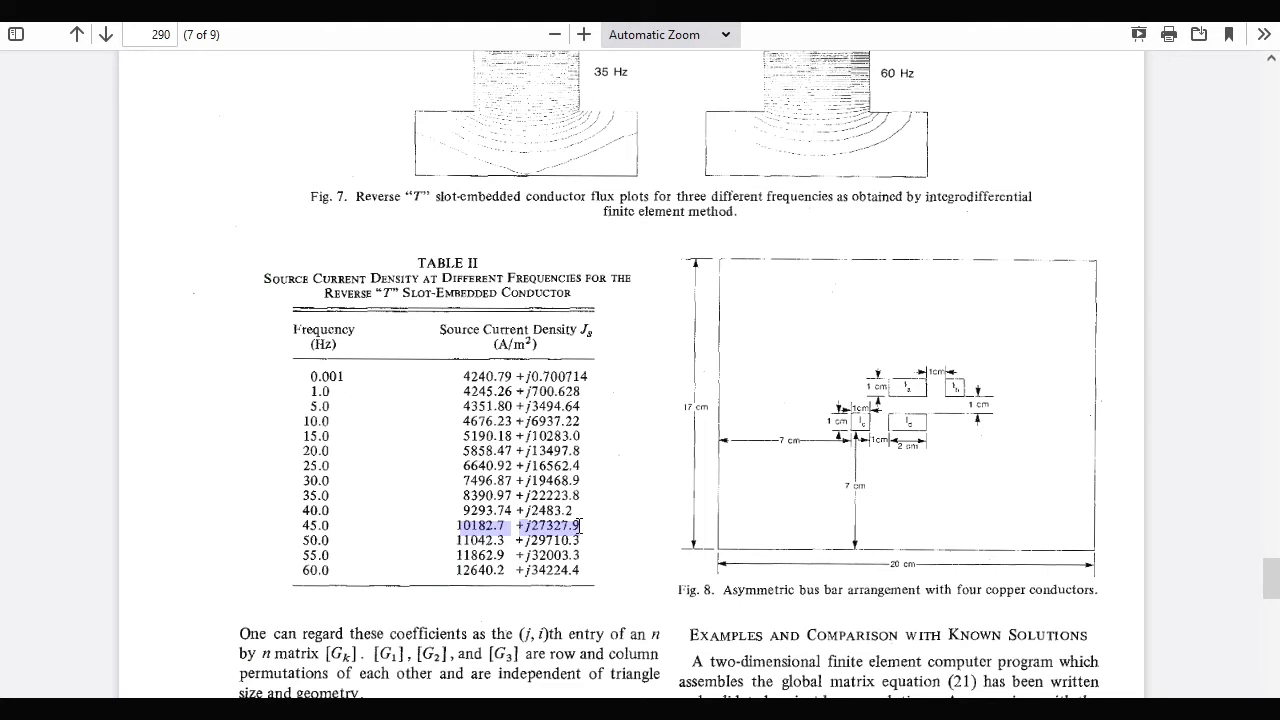
{"action": "left_click", "coordinate": [580, 525]}
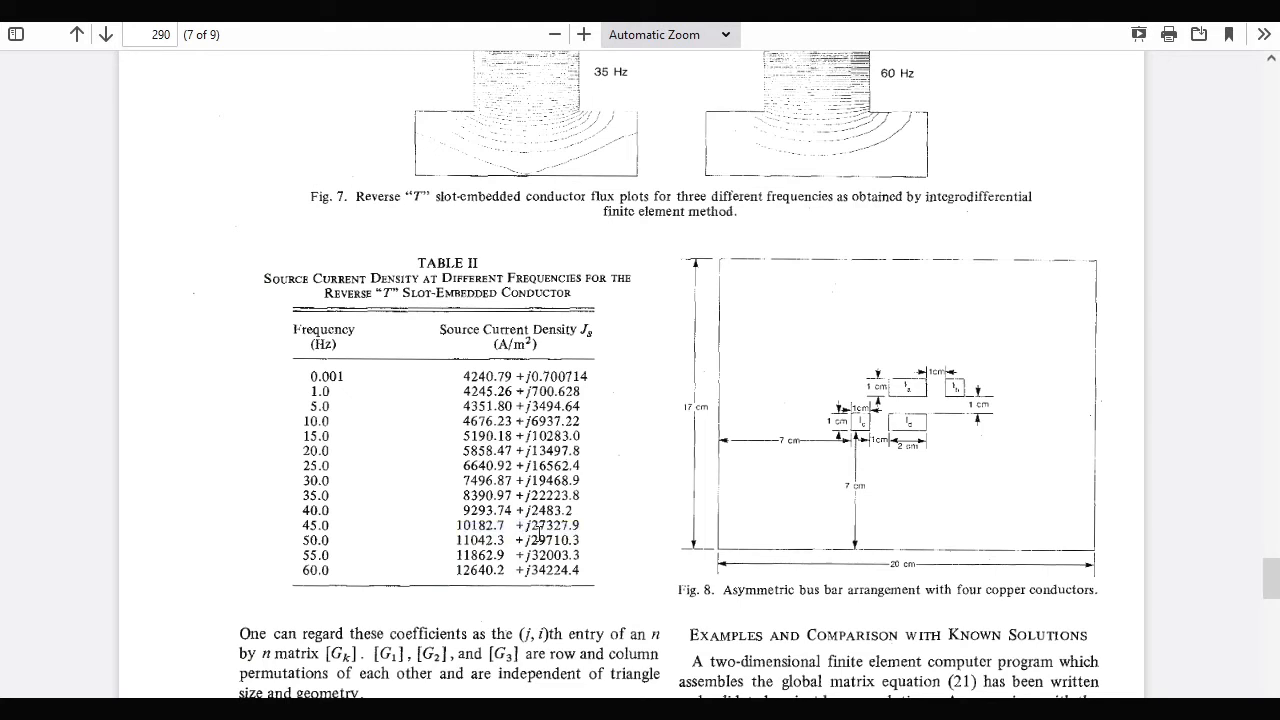
Switch to QuickField, set the color map to the RMS external current density and clear the contour
{"action": "key", "text": "alt+Tab"}
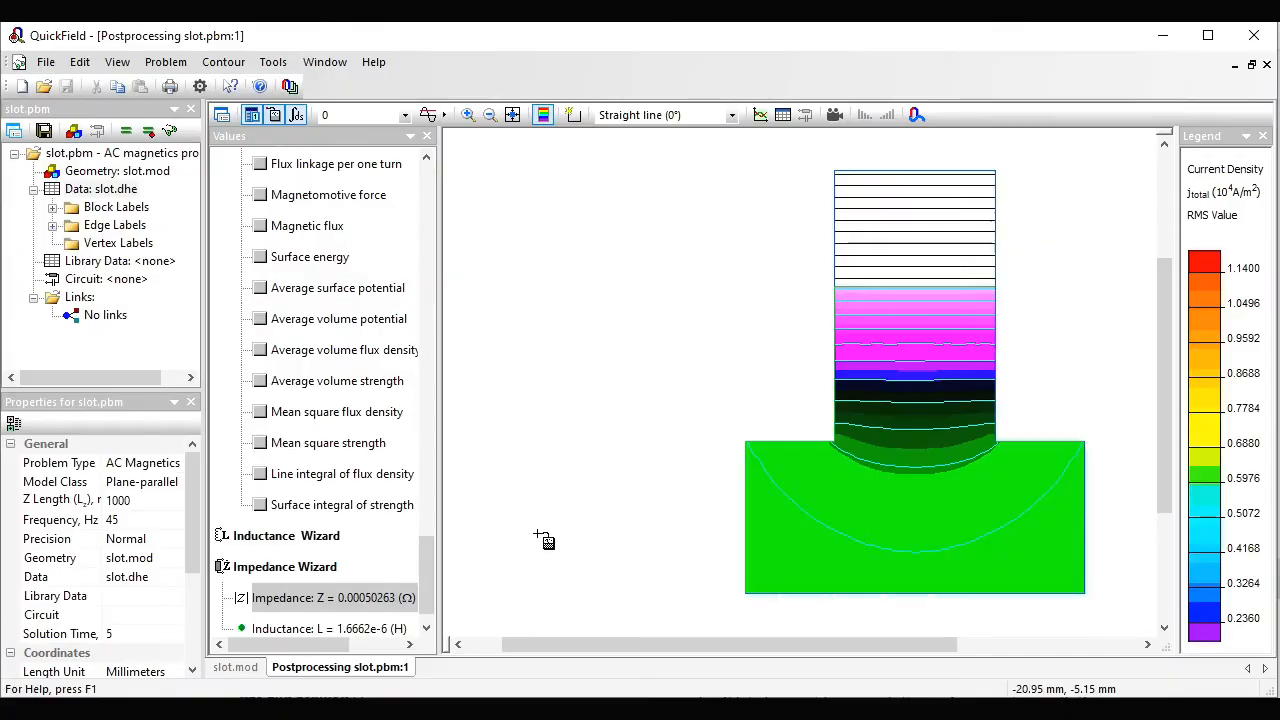
{"action": "left_click", "coordinate": [226, 116]}
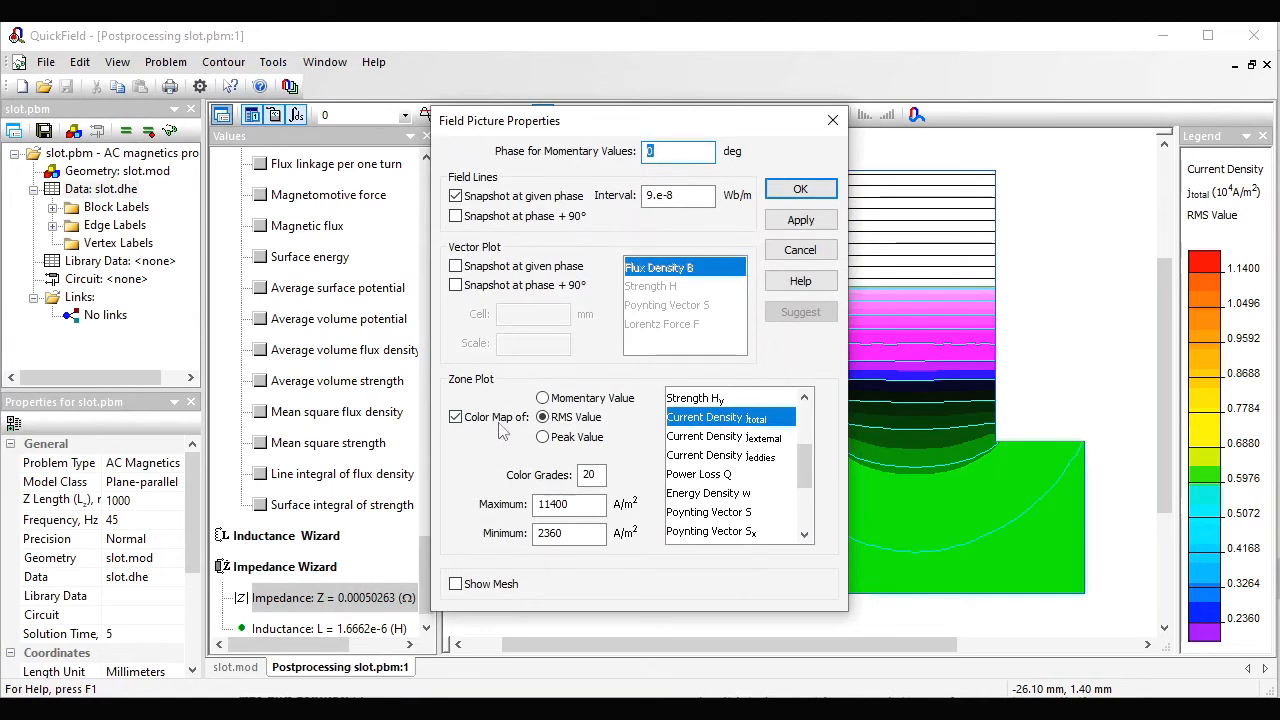
{"action": "left_click", "coordinate": [782, 438]}
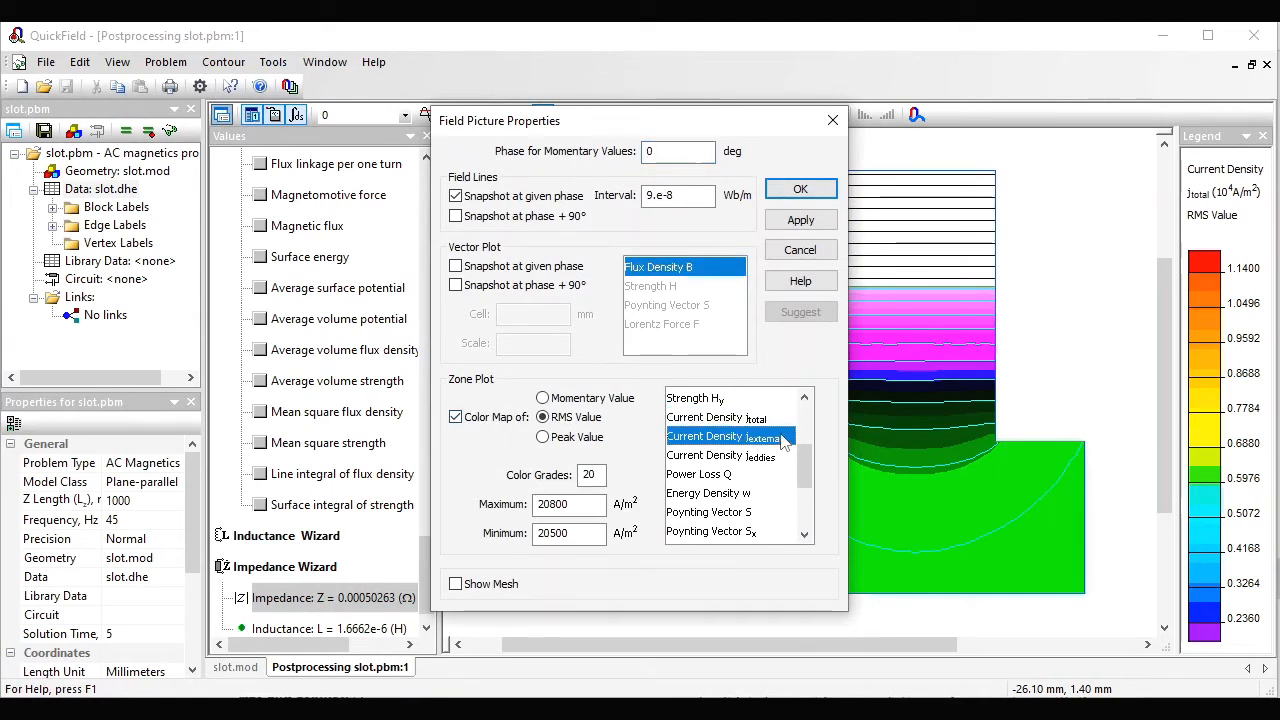
{"action": "left_click", "coordinate": [803, 190]}
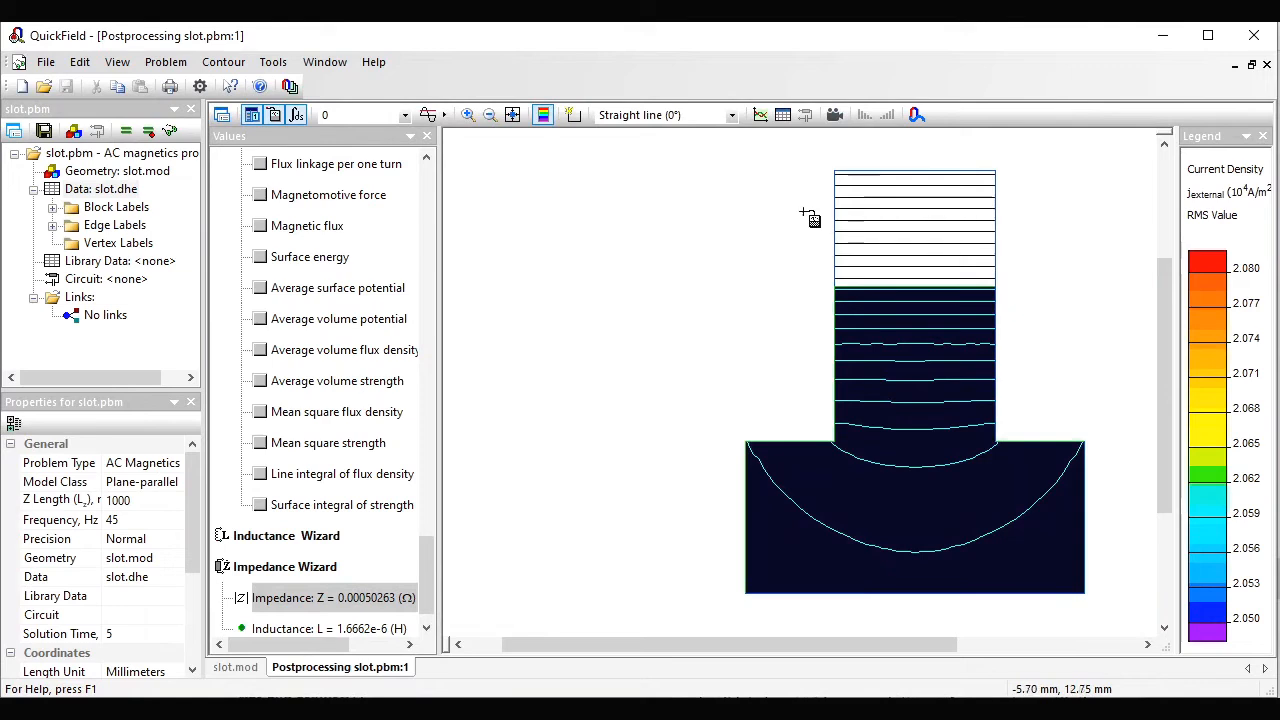
{"action": "left_click", "coordinate": [246, 63]}
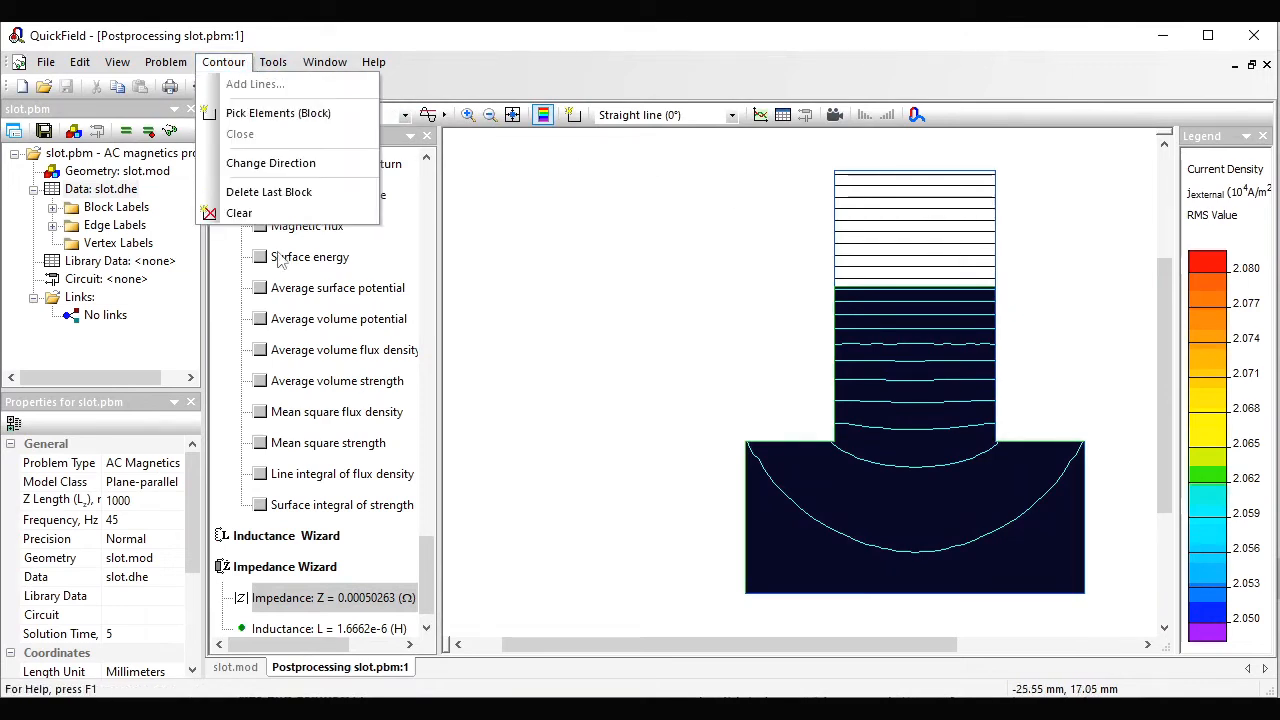
{"action": "left_click", "coordinate": [240, 212]}
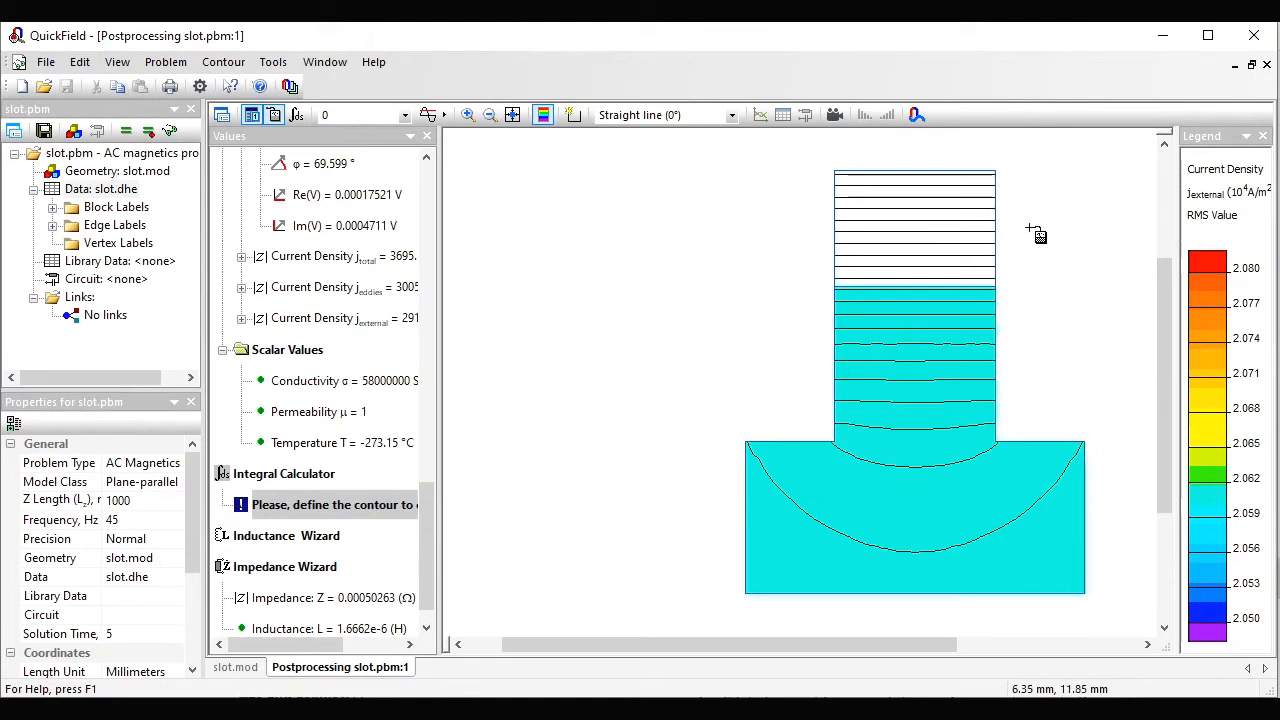
Query the local values in the lower part of the conductor's stem and examine the complex external current density components
{"action": "left_click", "coordinate": [276, 118]}
{"action": "left_click", "coordinate": [930, 420]}
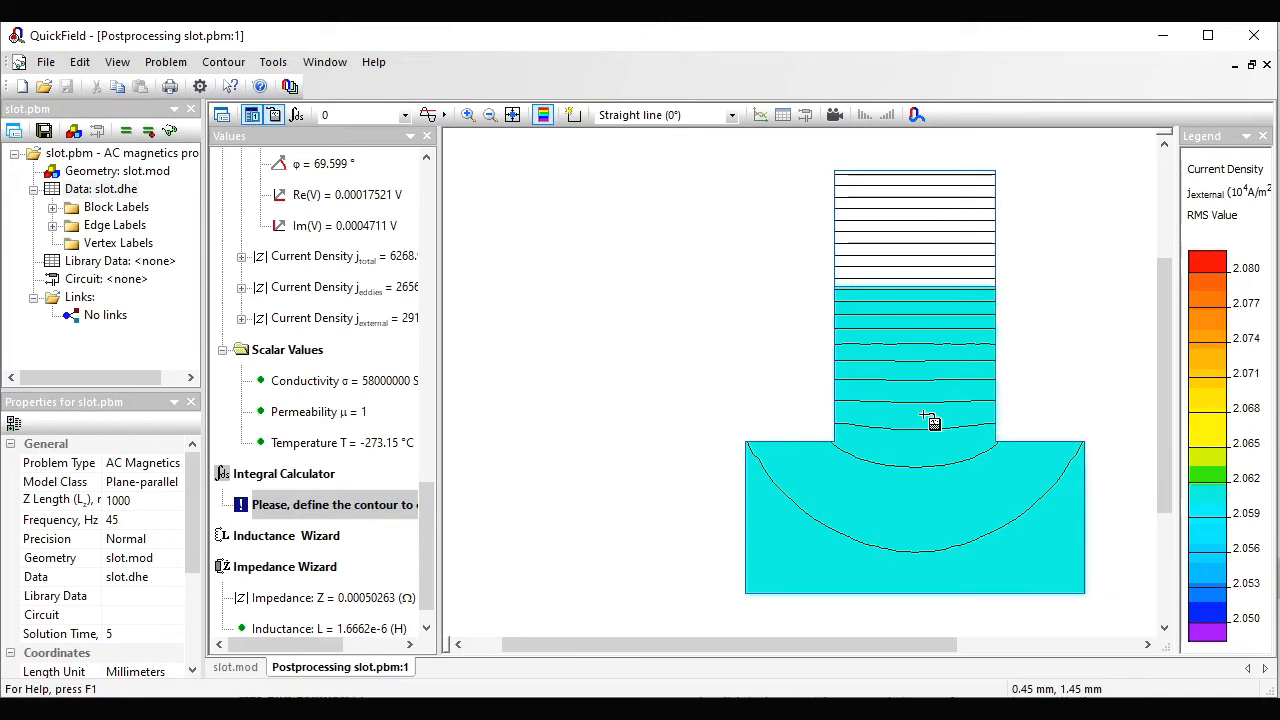
{"action": "left_click_drag", "start_coordinate": [428, 505], "coordinate": [435, 478]}
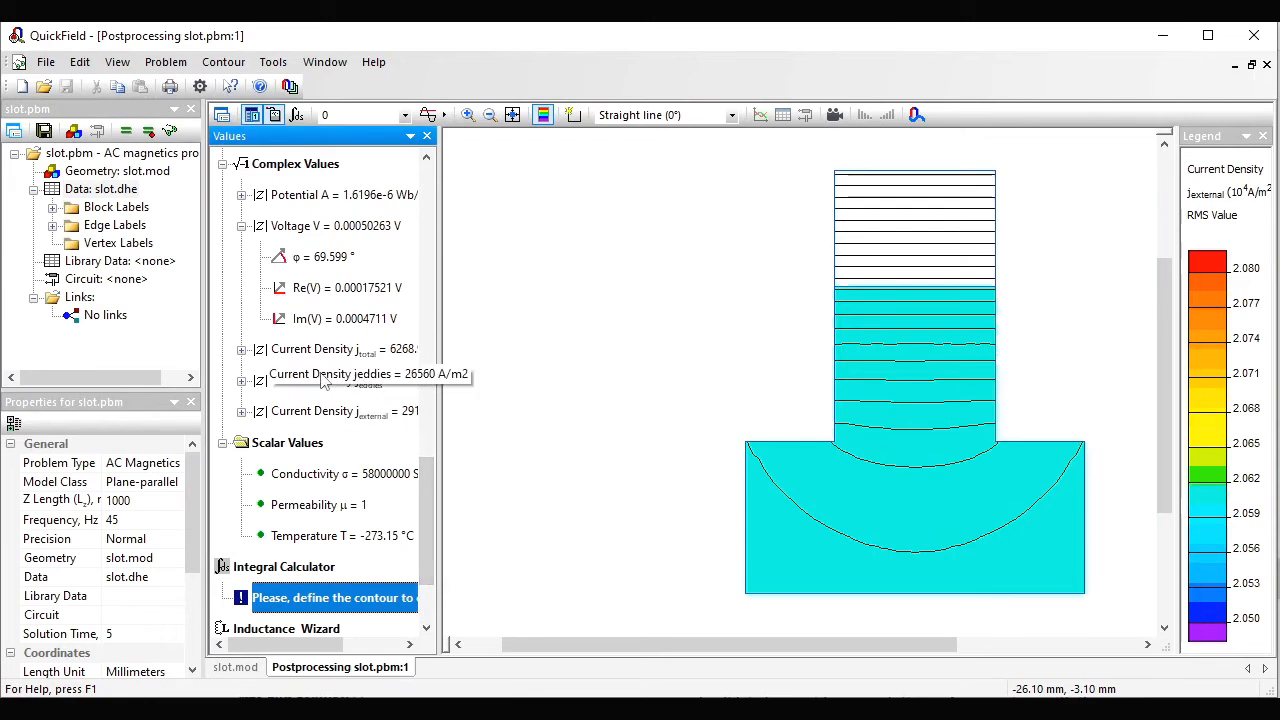
{"action": "left_click", "coordinate": [241, 412]}
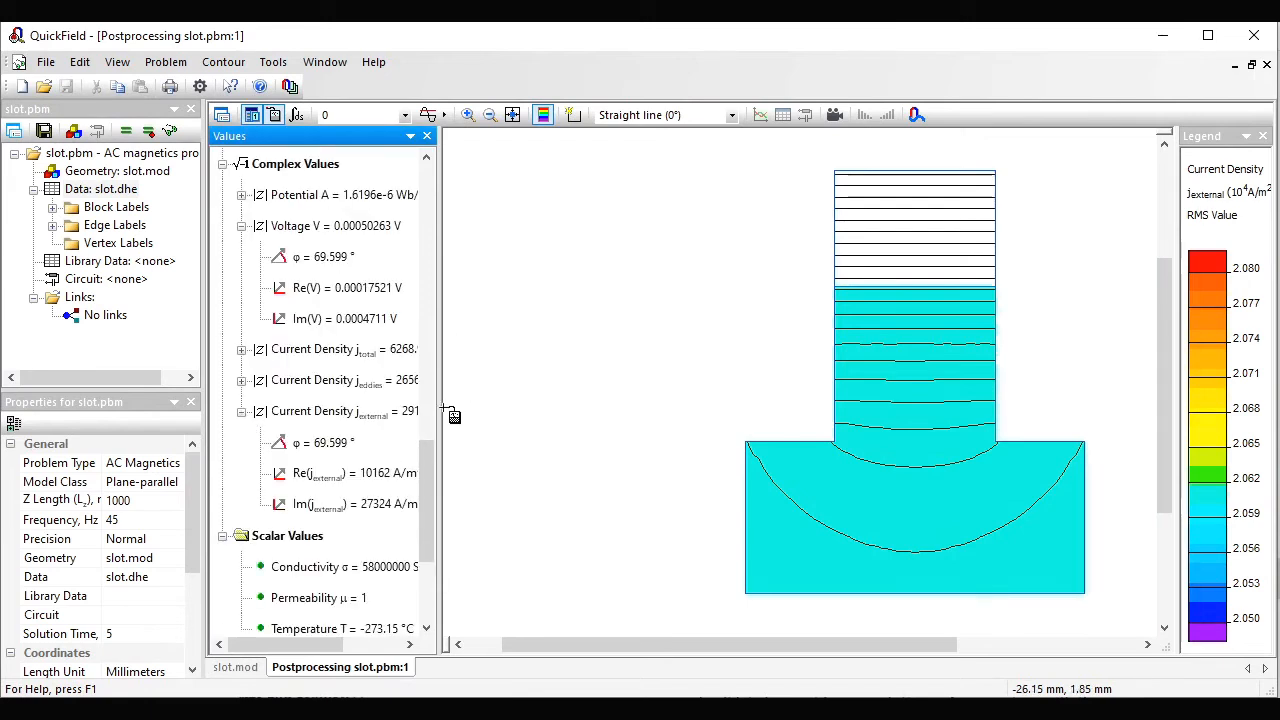
{"action": "left_click_drag", "start_coordinate": [439, 407], "coordinate": [519, 404]}
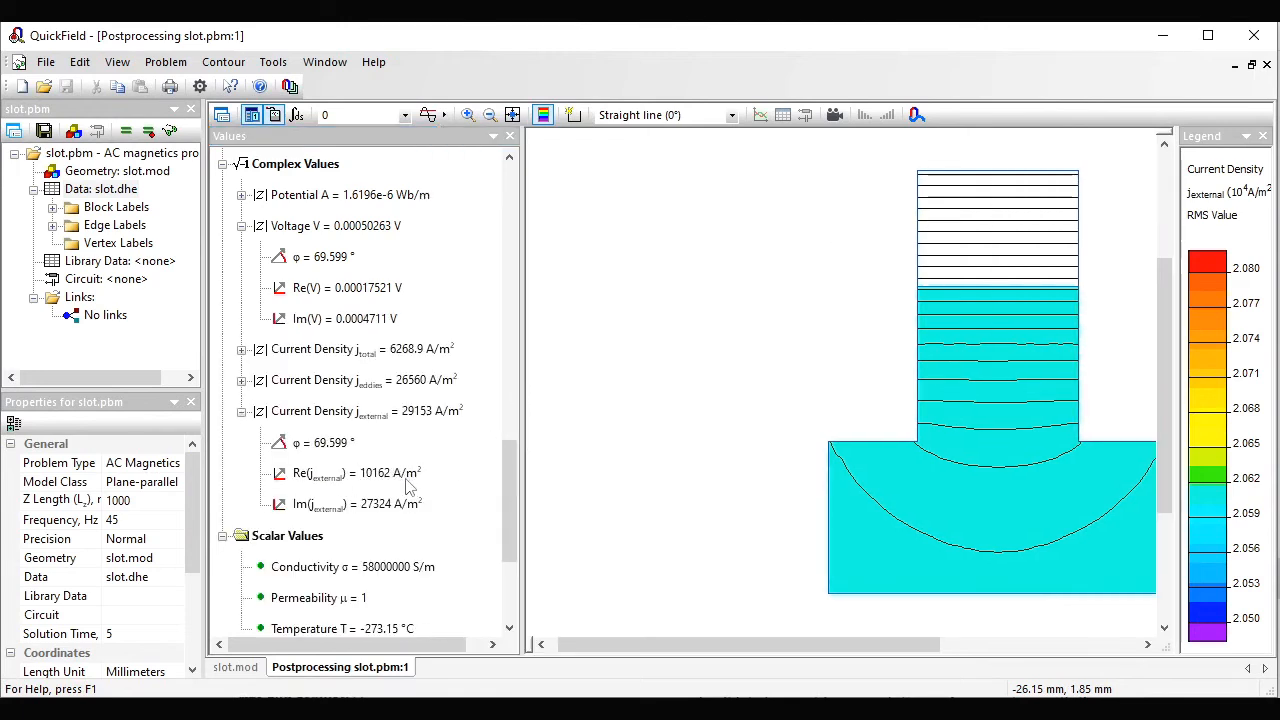
Place the QuickField window beside the paper's table and set the problem frequency to 10 Hz
{"action": "left_click_drag", "start_coordinate": [2, 300], "coordinate": [627, 531]}
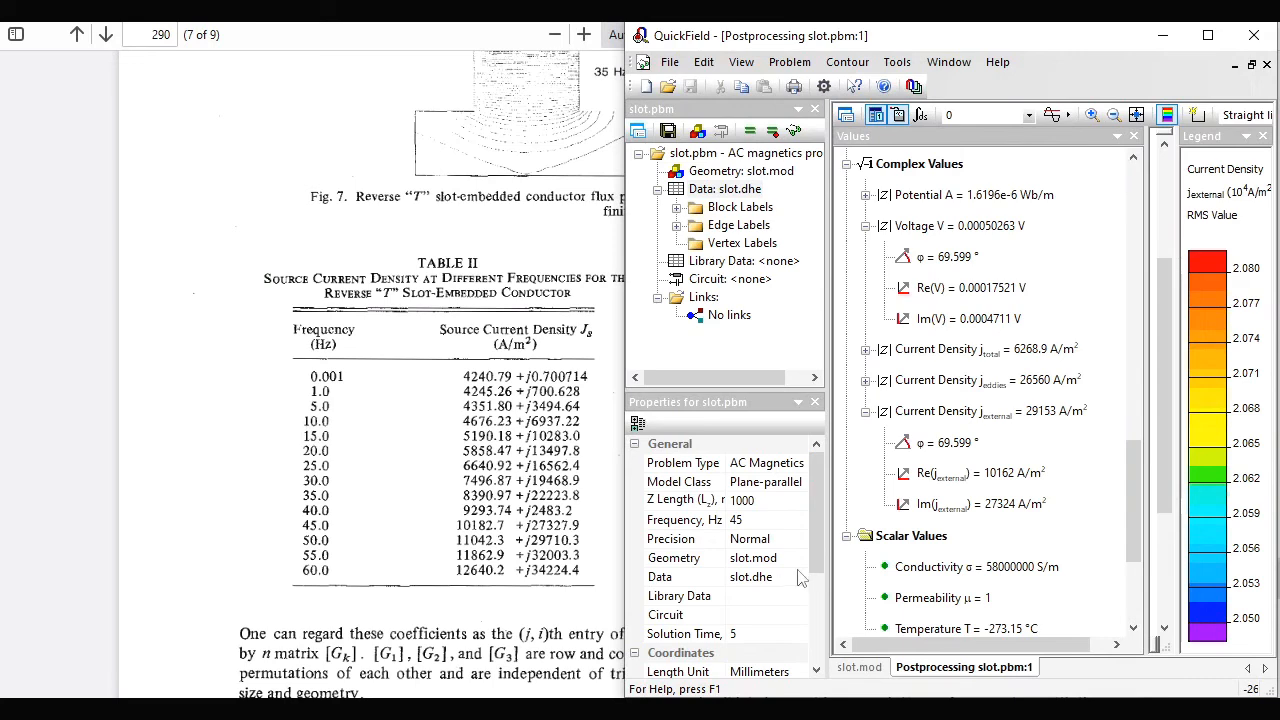
{"action": "left_click", "coordinate": [765, 520]}
{"action": "type", "text": "10"}
{"action": "key", "text": "Return"}
{"action": "key", "text": "Return"}
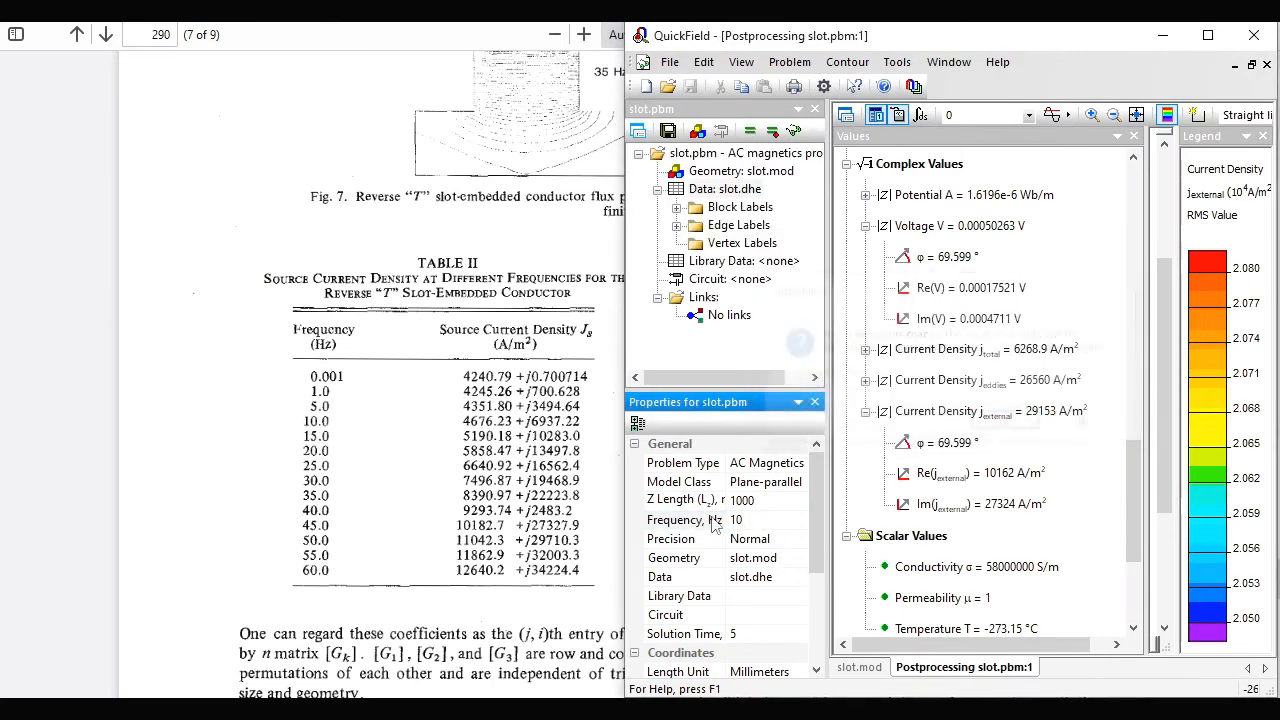
Save the modified problem, solve it again and open the new results
{"action": "left_click", "coordinate": [749, 131]}
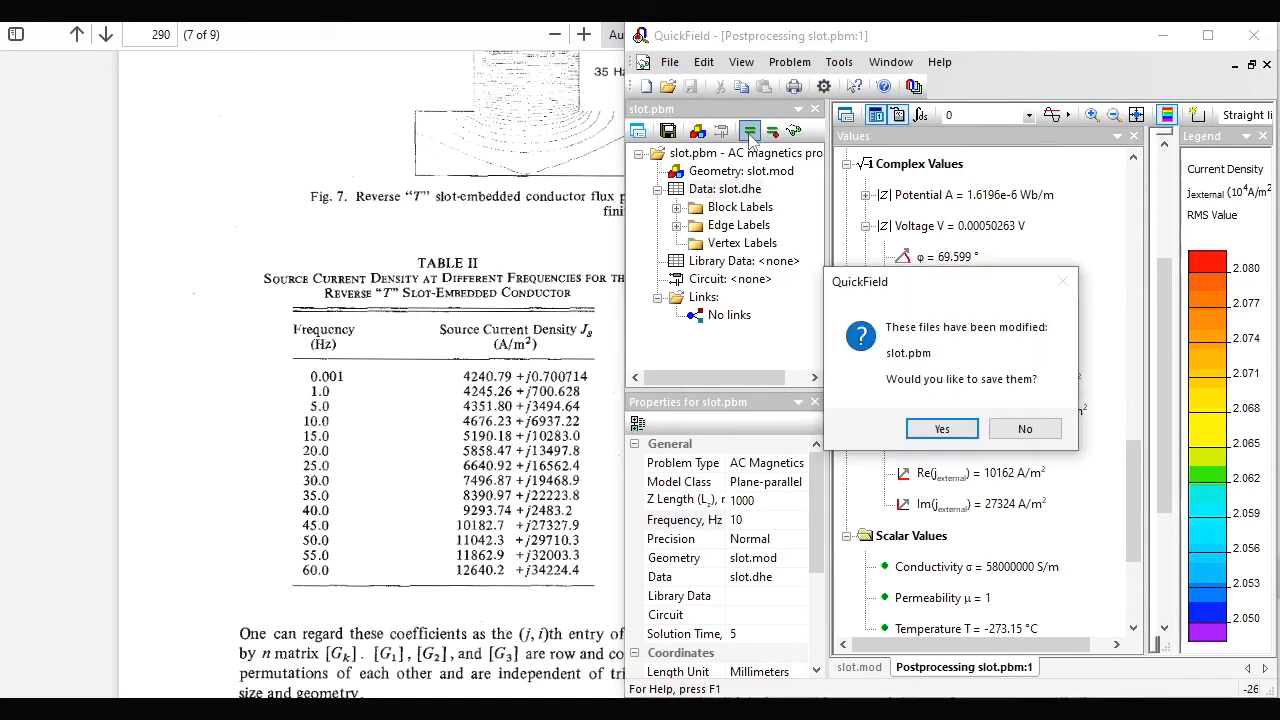
{"action": "key", "text": "Return"}
{"action": "key", "text": "Return"}
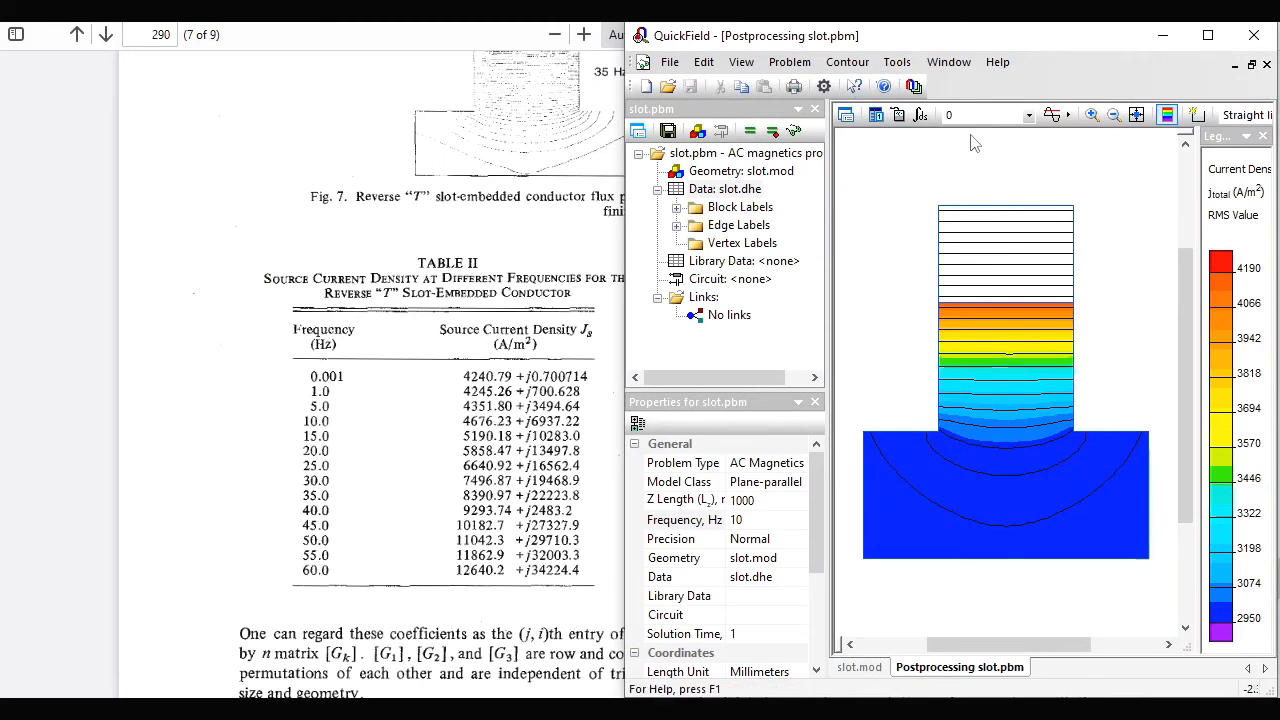
Color the 10 Hz field picture by the RMS value of the external current density
{"action": "left_click", "coordinate": [846, 116]}
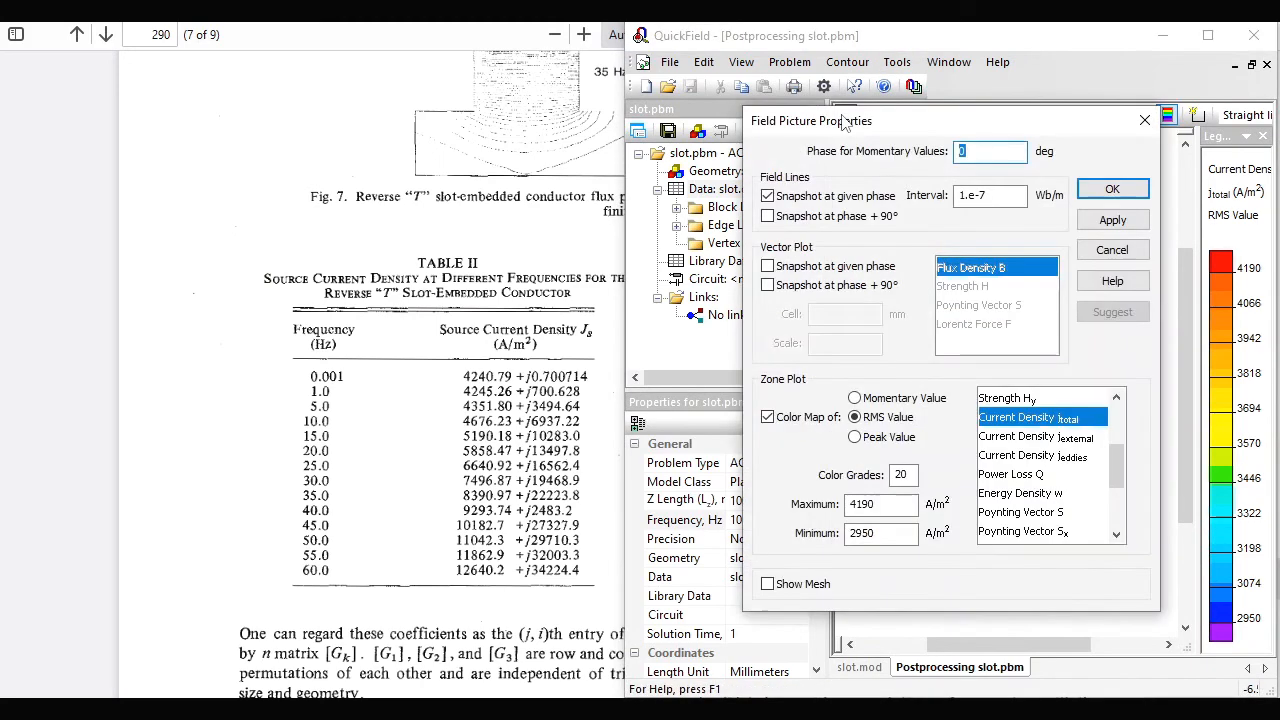
{"action": "left_click", "coordinate": [1055, 440]}
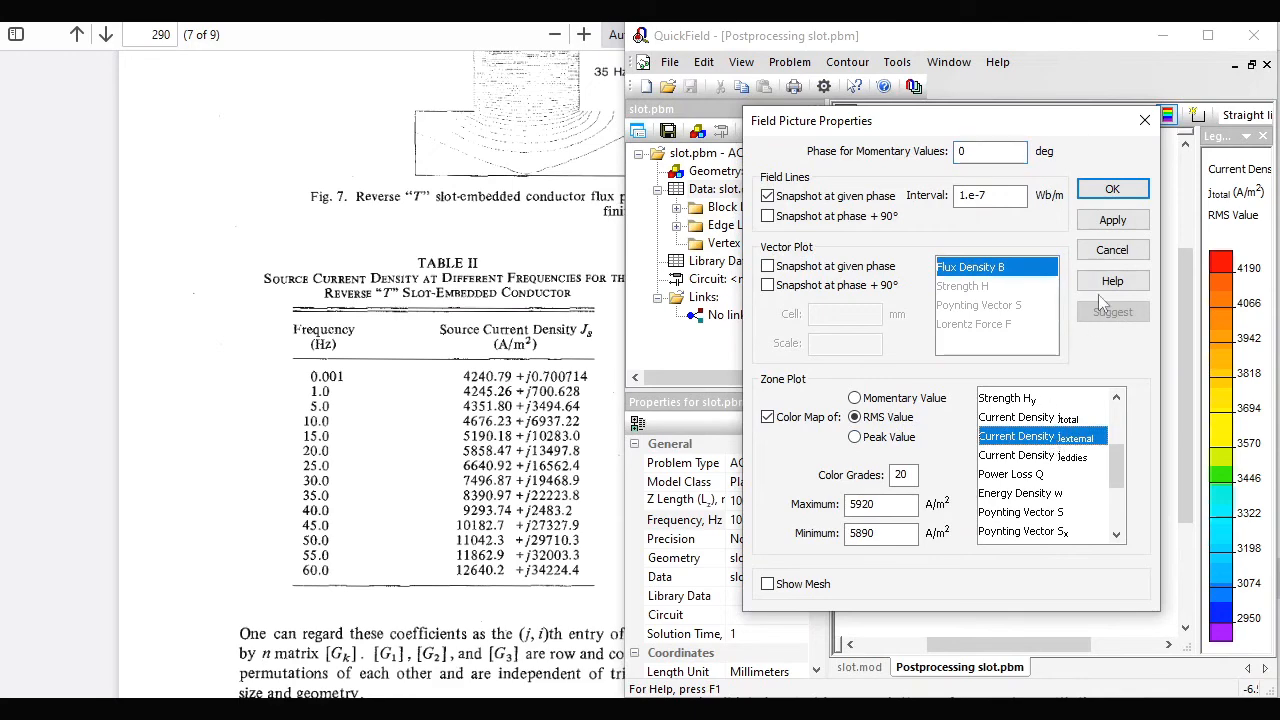
{"action": "left_click", "coordinate": [1112, 189]}
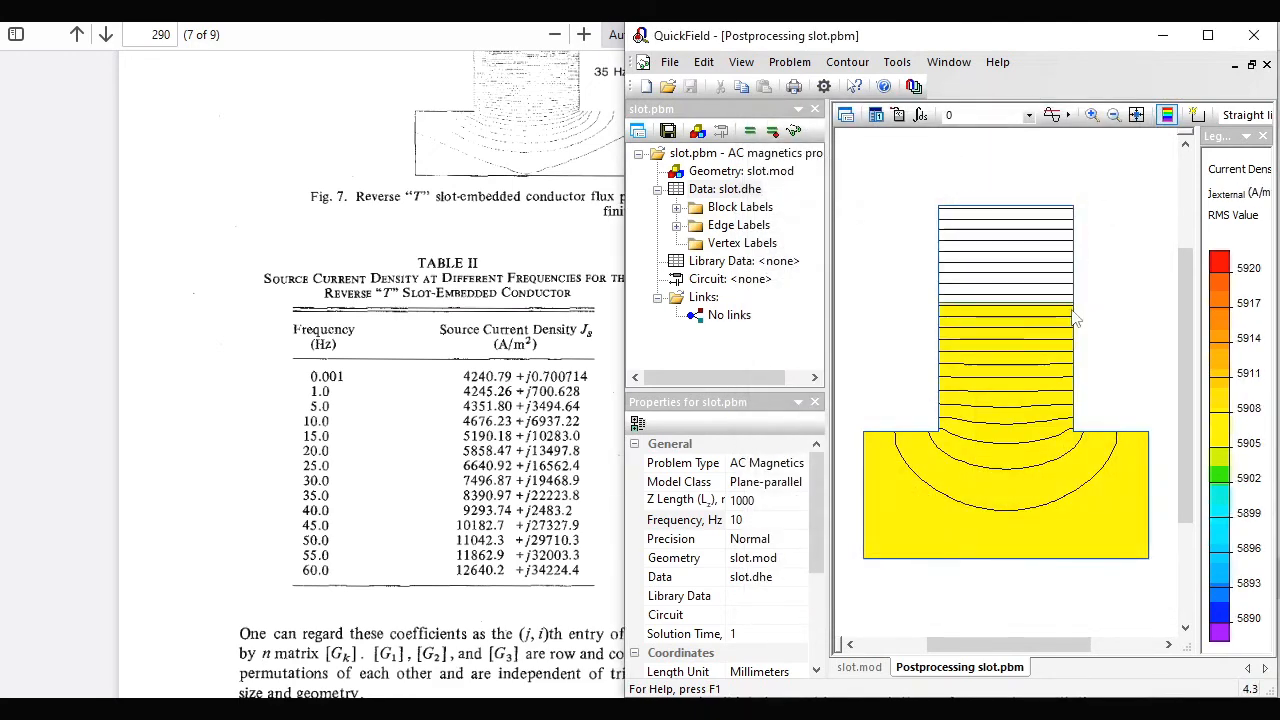
Query the 10 Hz local values in the conductor's stem and expand the complex external current density for comparison with Table II
{"action": "left_click", "coordinate": [901, 116]}
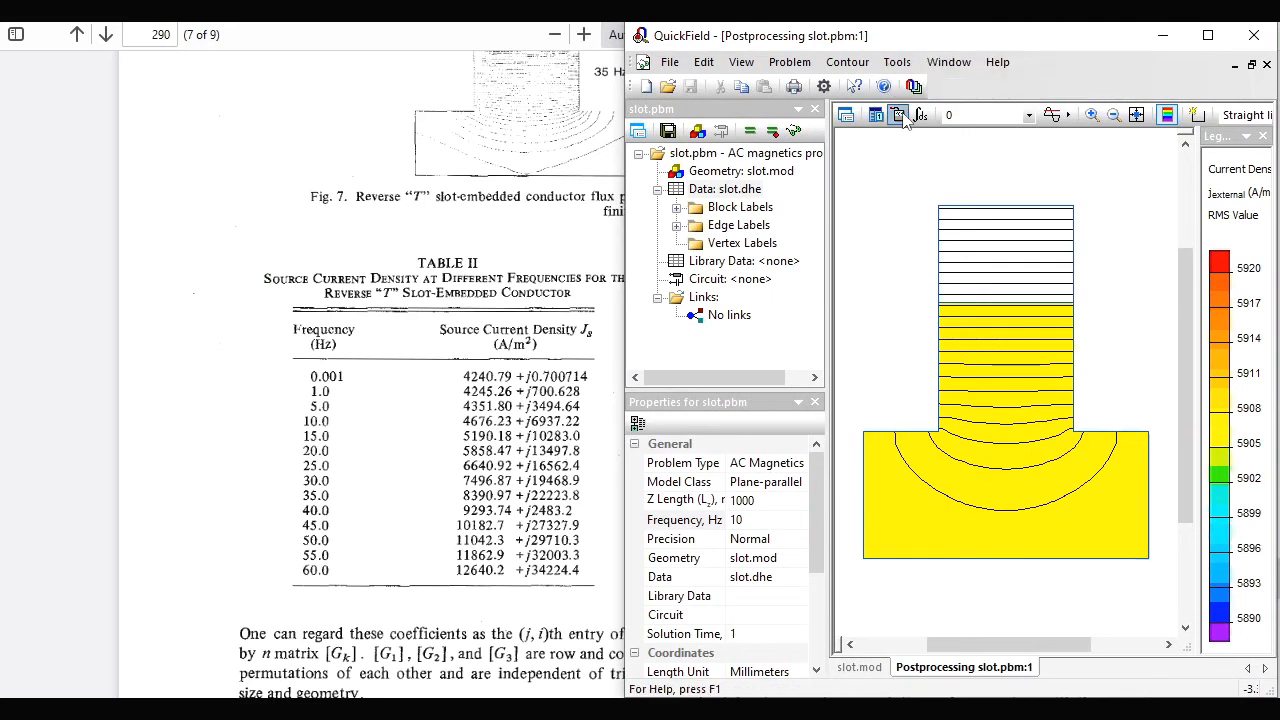
{"action": "left_click", "coordinate": [1143, 418]}
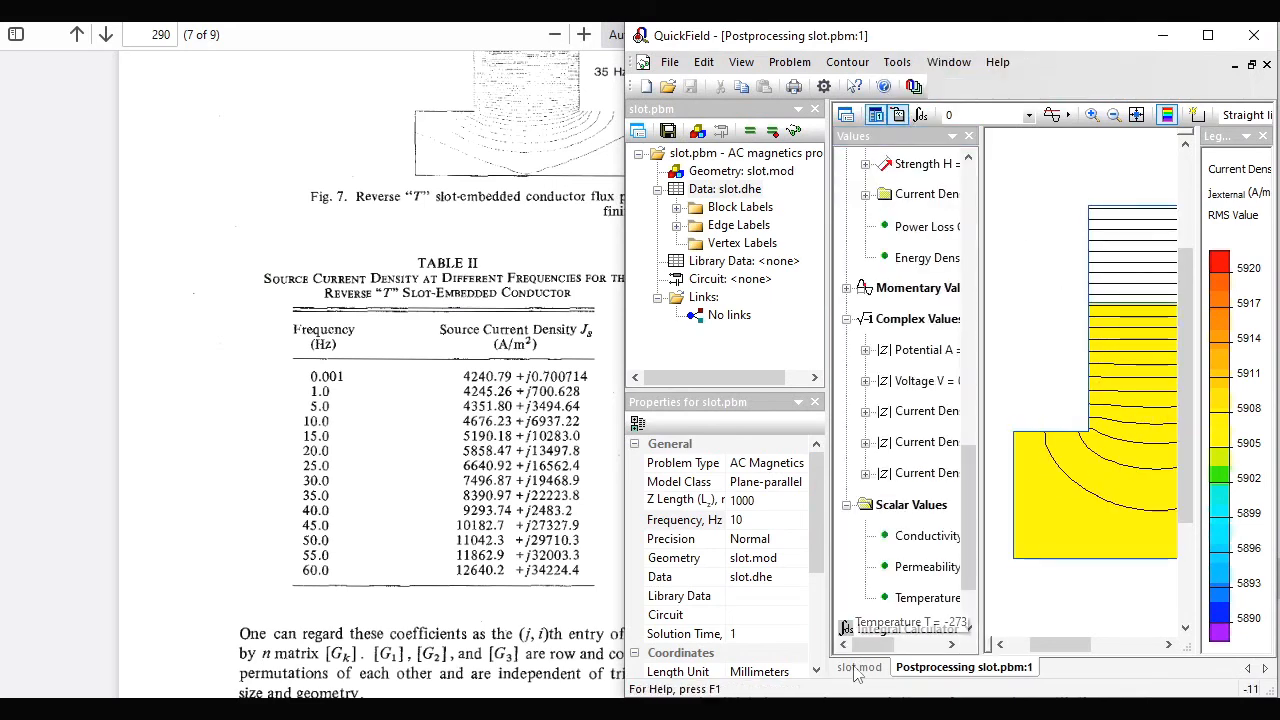
{"action": "mouse_move", "coordinate": [872, 645]}
{"action": "left_mouse_down"}
{"action": "mouse_move", "coordinate": [905, 646]}
{"action": "mouse_move", "coordinate": [882, 646]}
{"action": "left_mouse_up"}
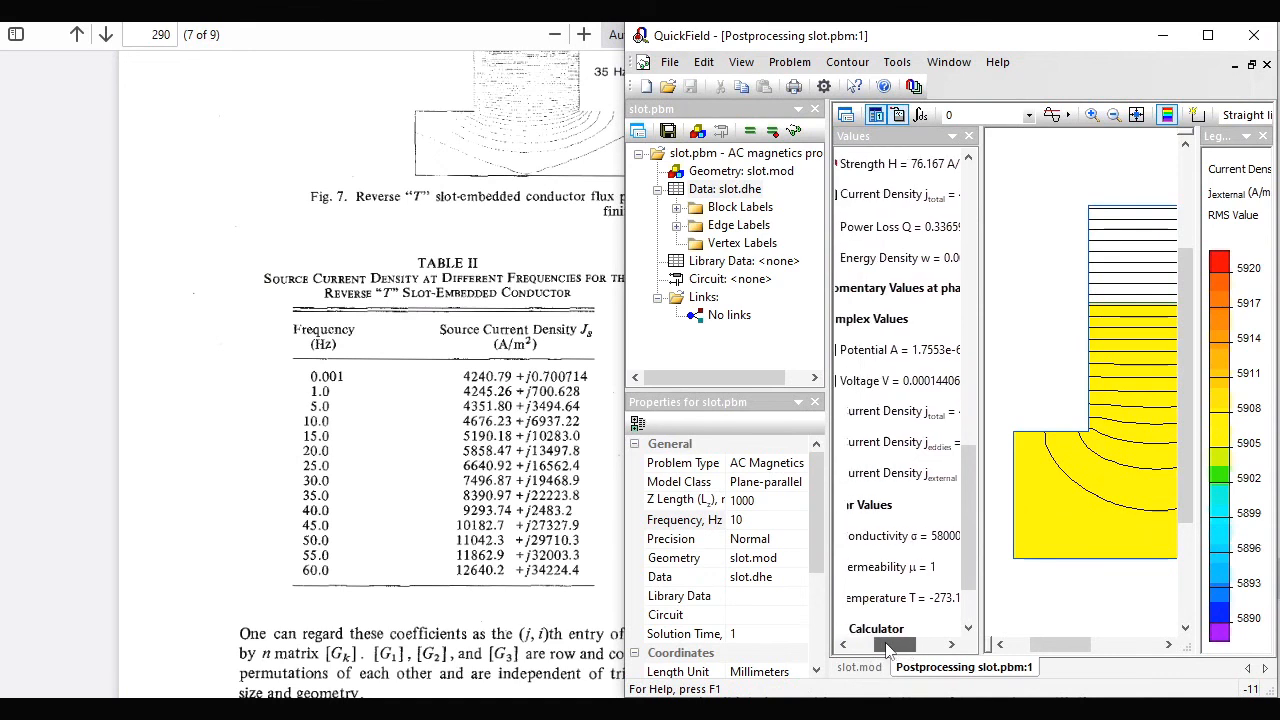
{"action": "left_click", "coordinate": [856, 480]}
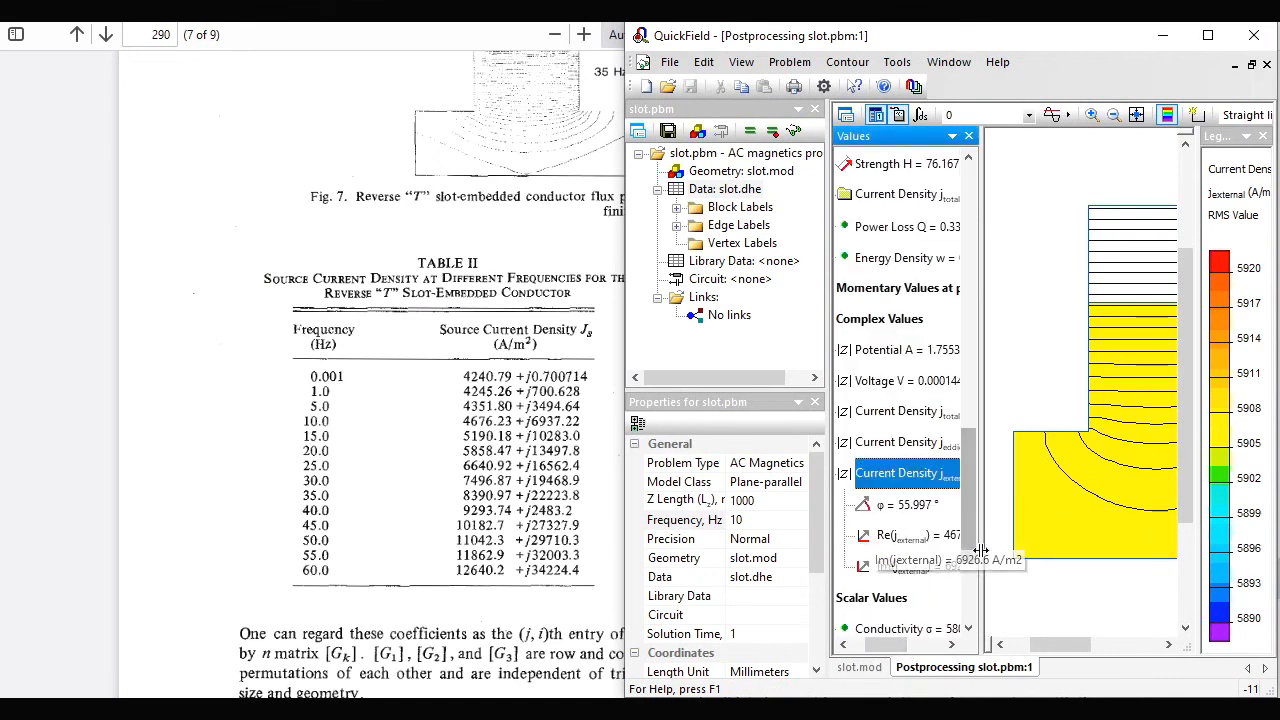
{"action": "left_click_drag", "start_coordinate": [981, 546], "coordinate": [1062, 543]}
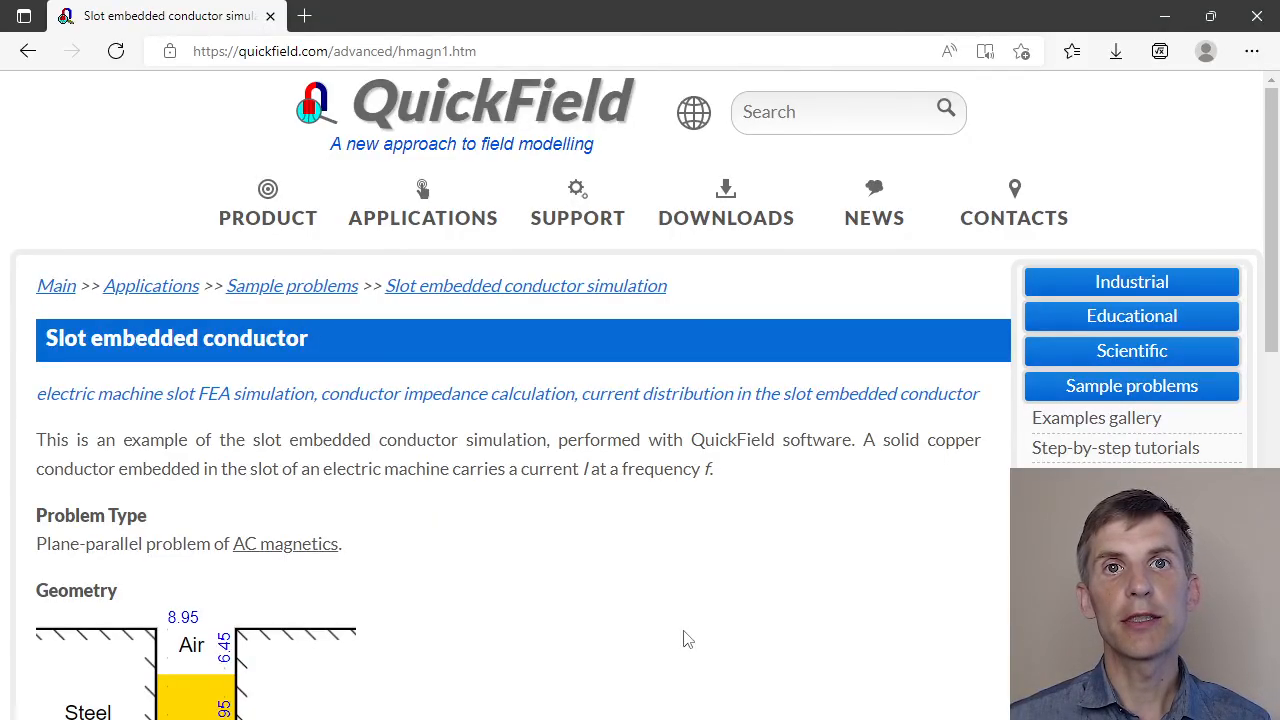
Examine the impedance comparison table and simulation download links on the Slot embedded conductor web page
{"action": "left_click_drag", "start_coordinate": [1273, 182], "coordinate": [1273, 635]}
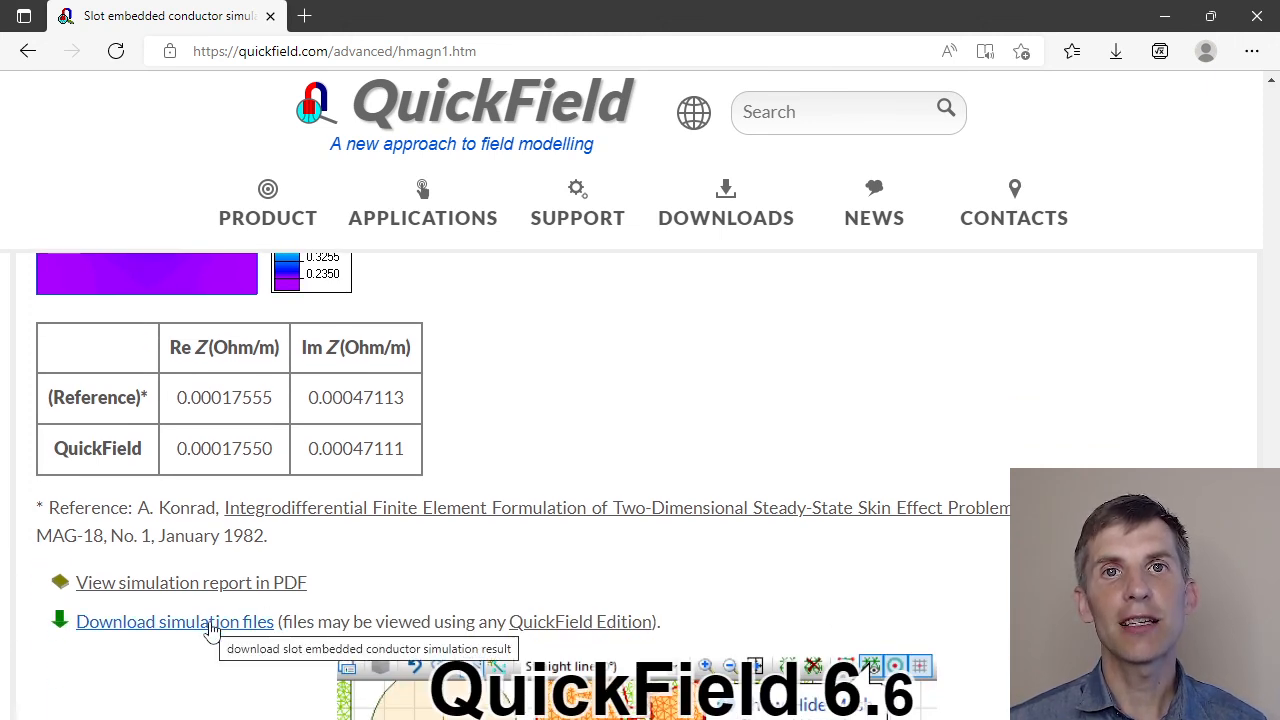
{"action": "mouse_move", "coordinate": [555, 633]}
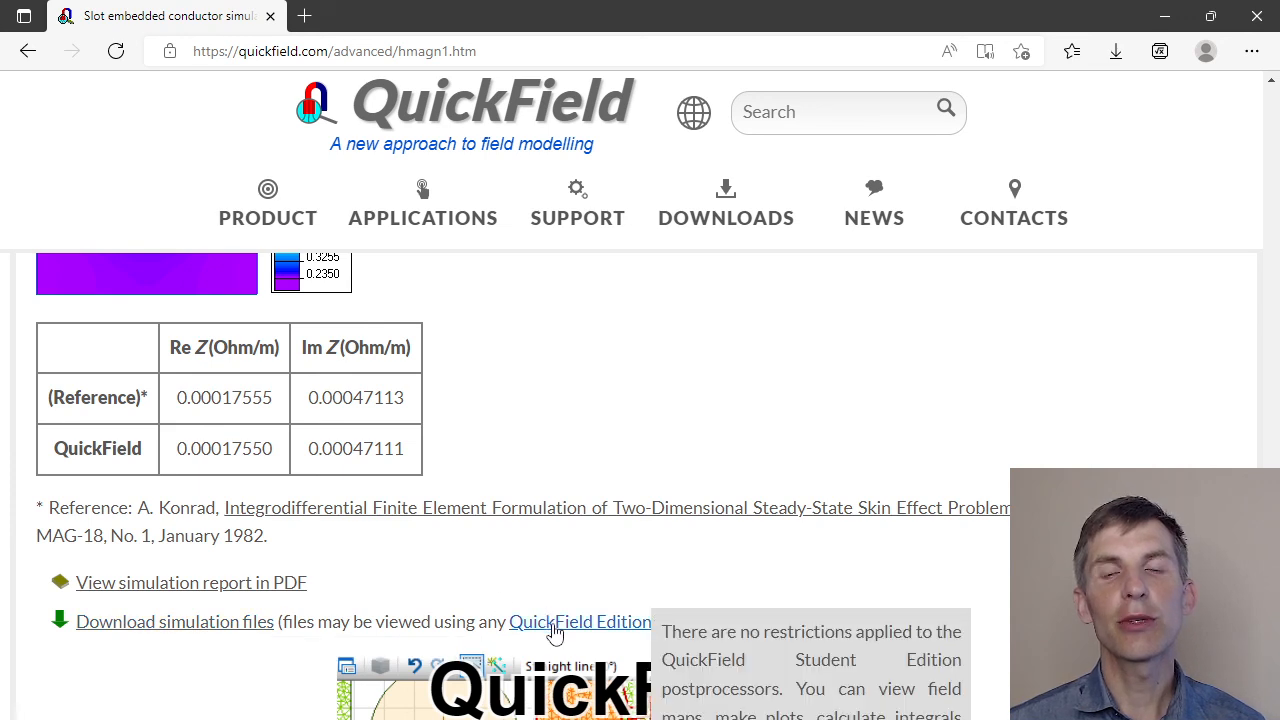